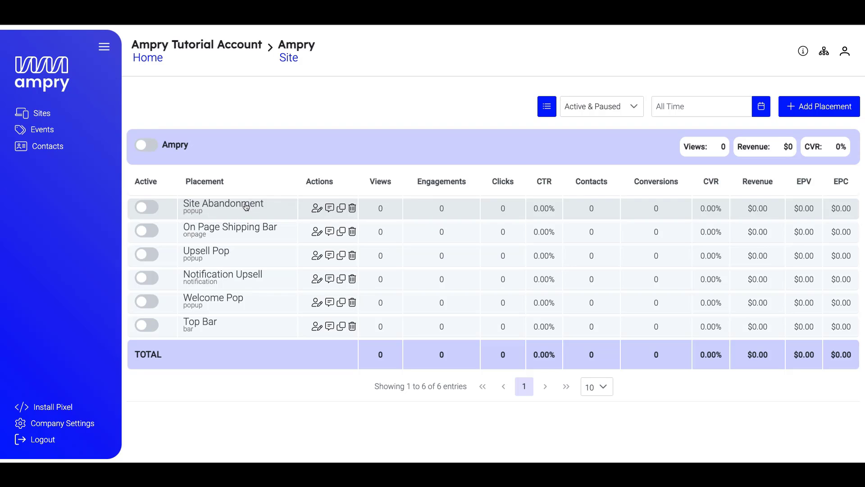
Step: Open the settings of the Site Abandonment placement and check which display triggers are available
left_click(224, 208)
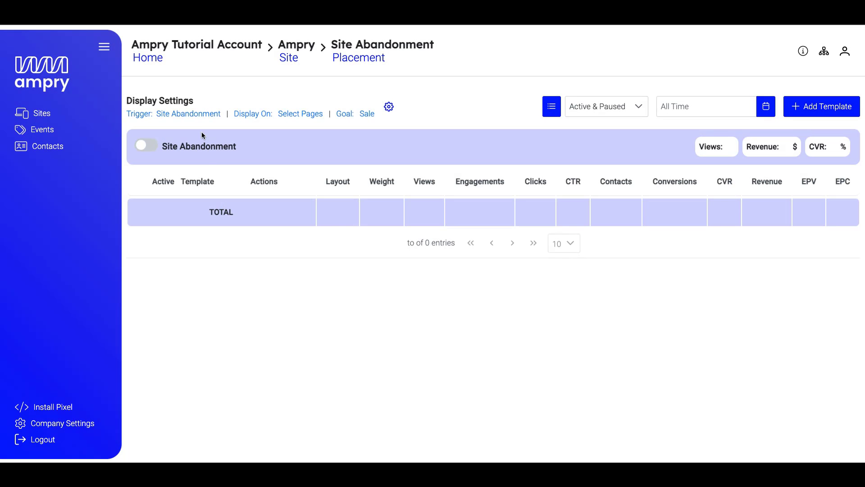
left_click(389, 107)
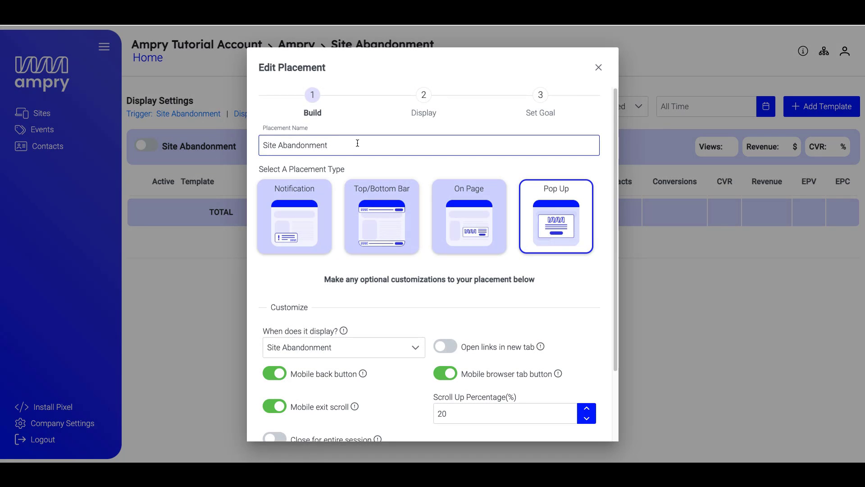
scroll(402, 317, "down", 2)
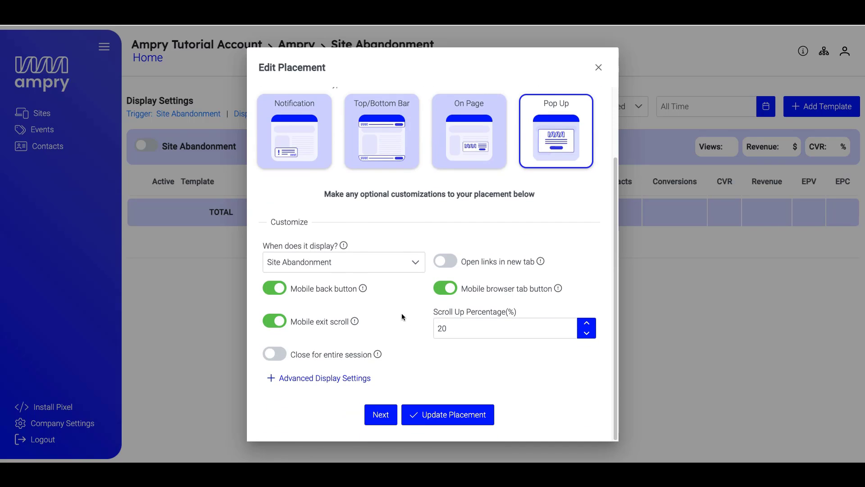
left_click(411, 262)
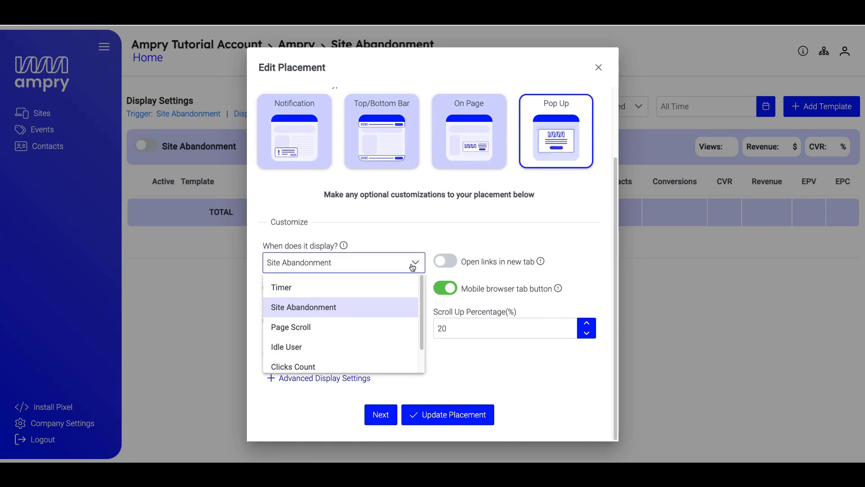
left_click(443, 233)
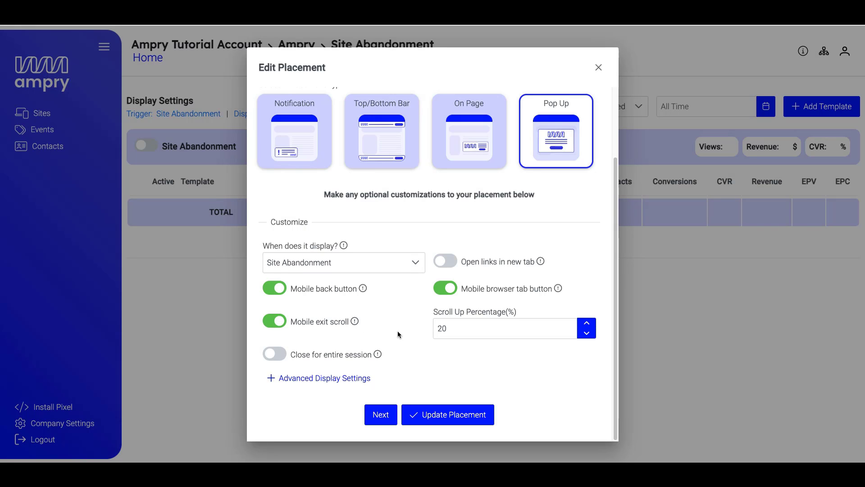
Step: Review the placement's advanced display settings, page exclusion rules and display frequency
left_click(337, 379)
scroll(339, 379, "down", 2)
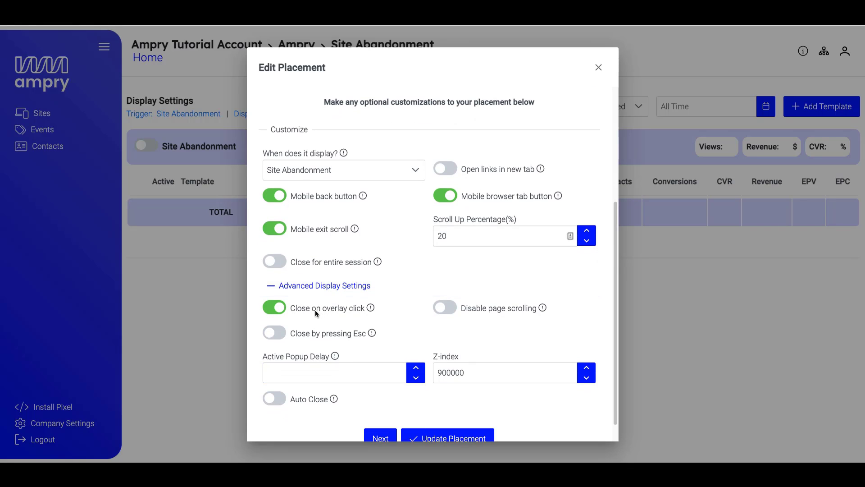
scroll(315, 310, "down", 1)
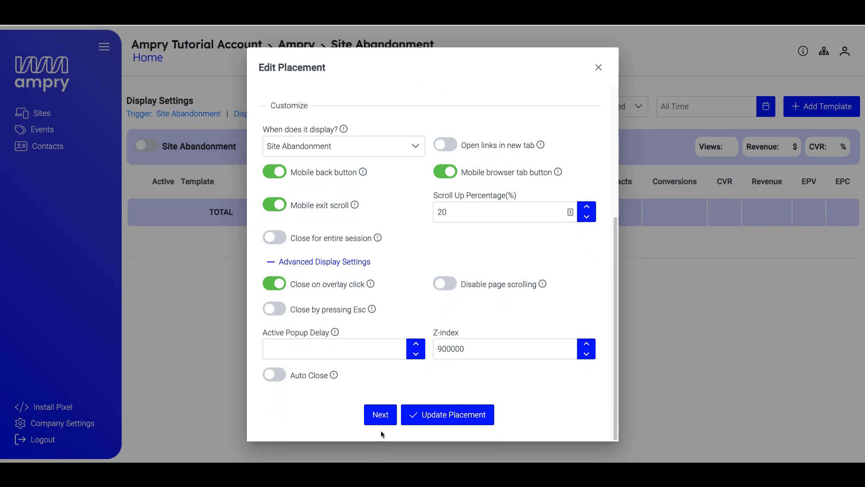
left_click(380, 415)
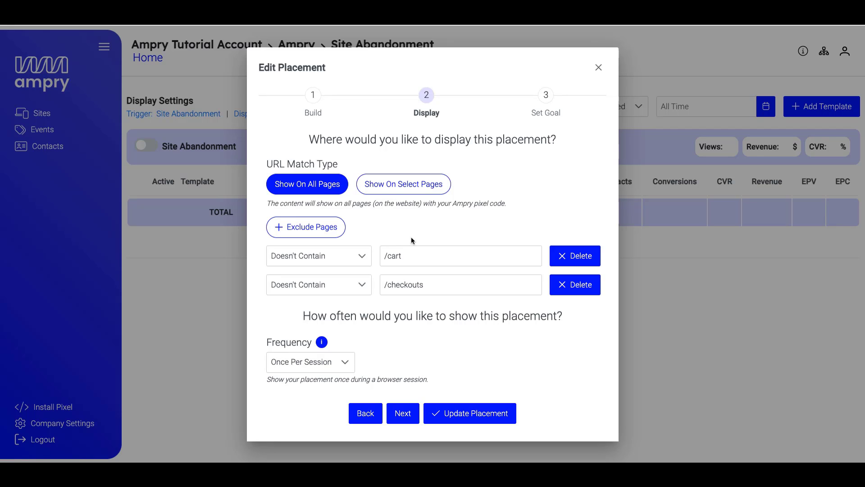
left_click(400, 257)
left_click(418, 285)
left_click(403, 414)
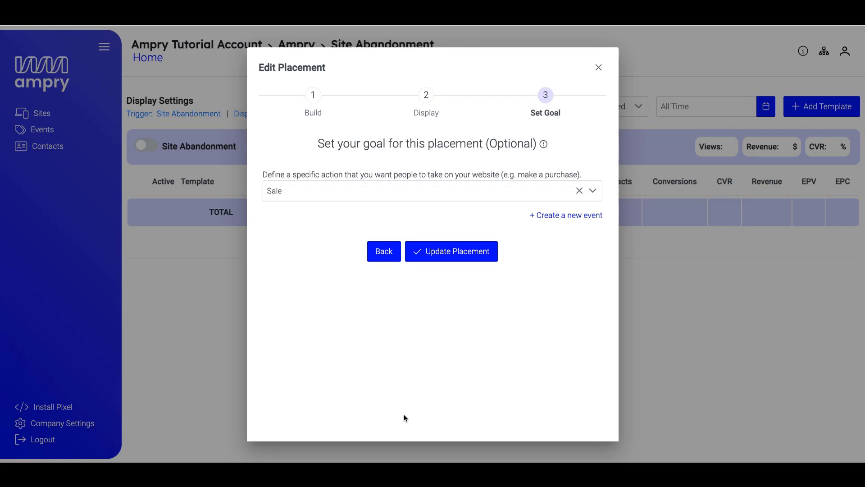
Step: Select Sale as the placement's goal and update the placement
left_click(417, 199)
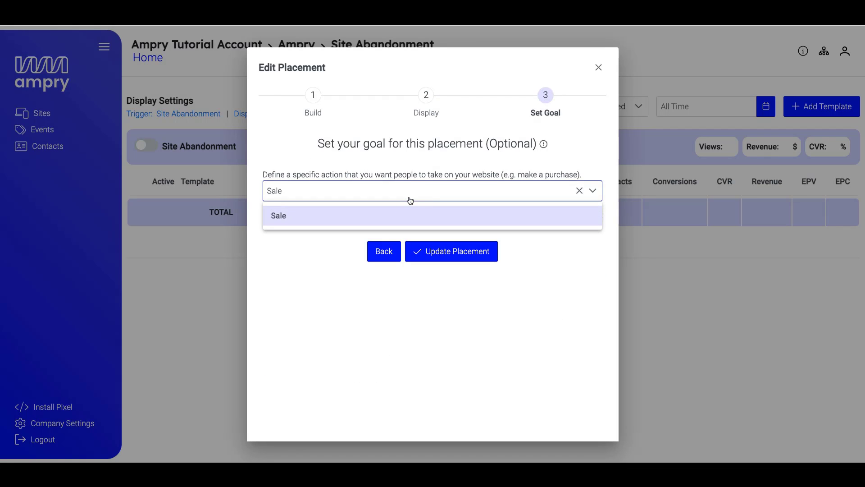
left_click(355, 221)
left_click(465, 253)
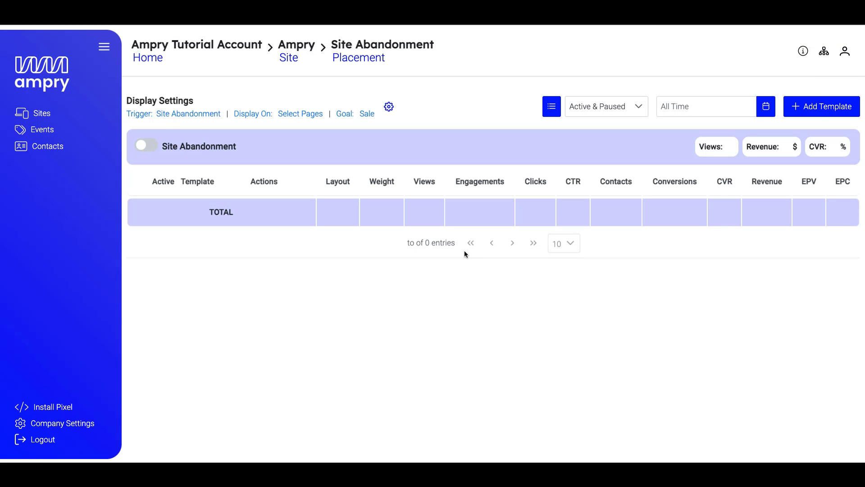
Step: Add a template with the 3 Tile Product Placement layout and create its first content item
left_click(817, 107)
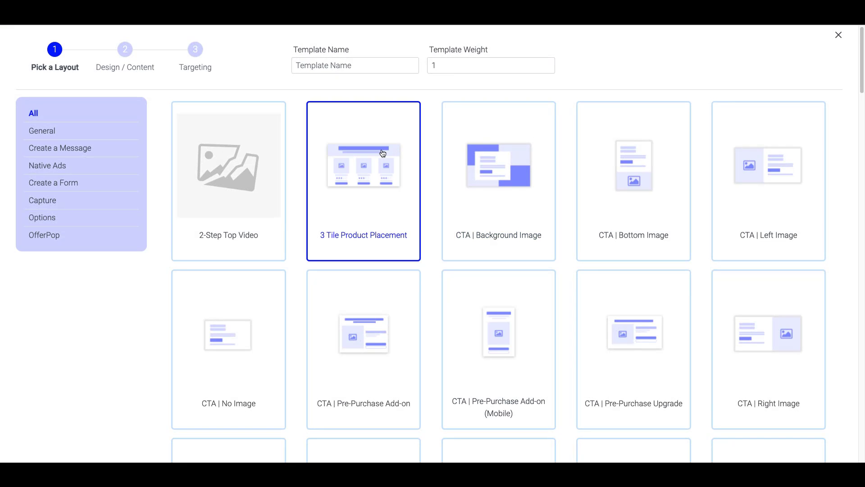
left_click(367, 200)
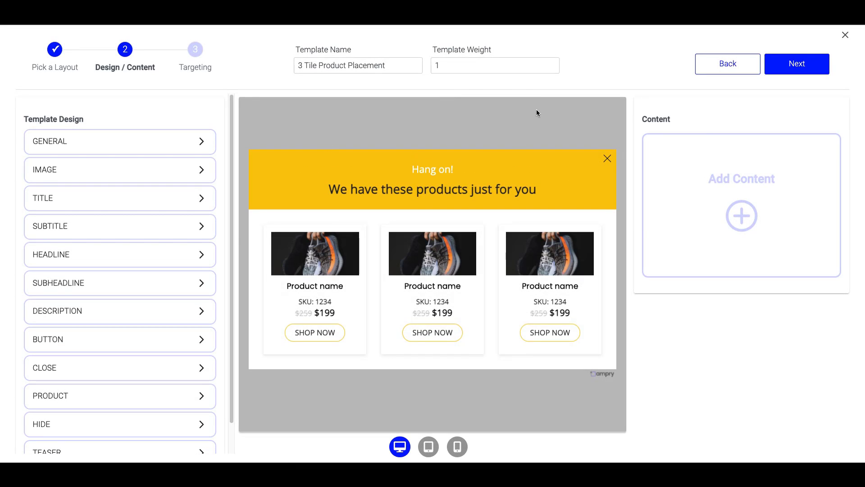
left_click(730, 196)
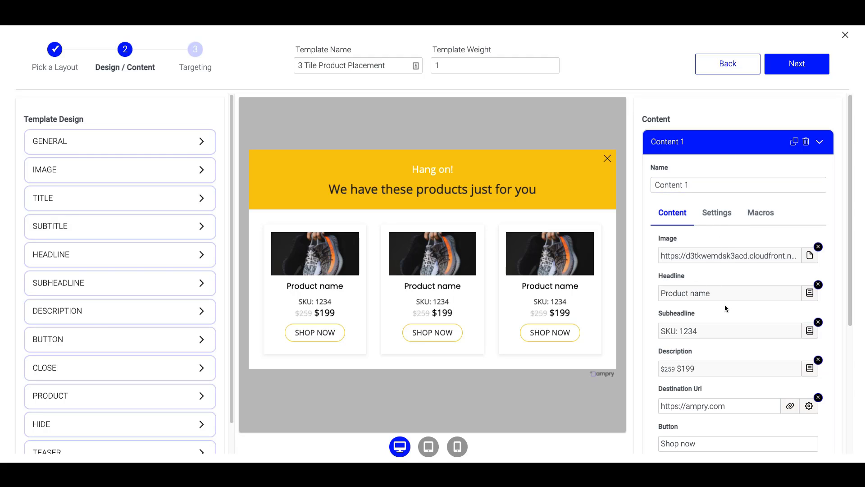
Step: Rename the first content item as "beanie"
scroll(725, 304, "down", 1)
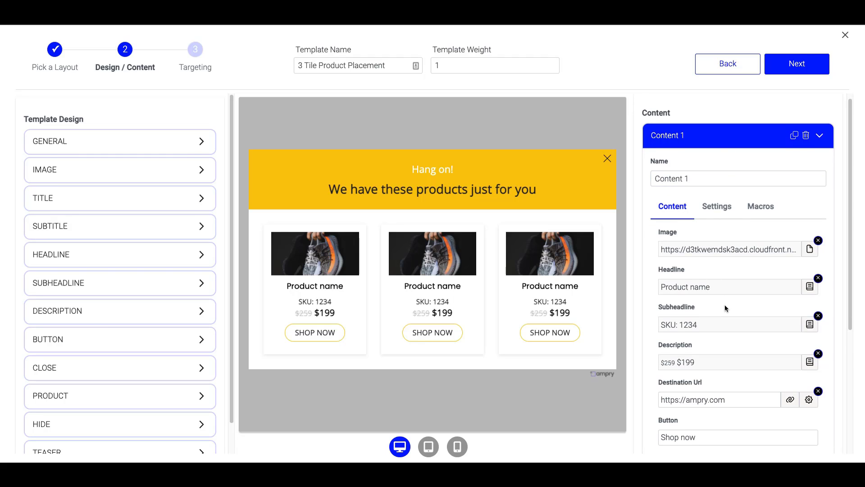
scroll(708, 163, "up", 1)
left_click(692, 185)
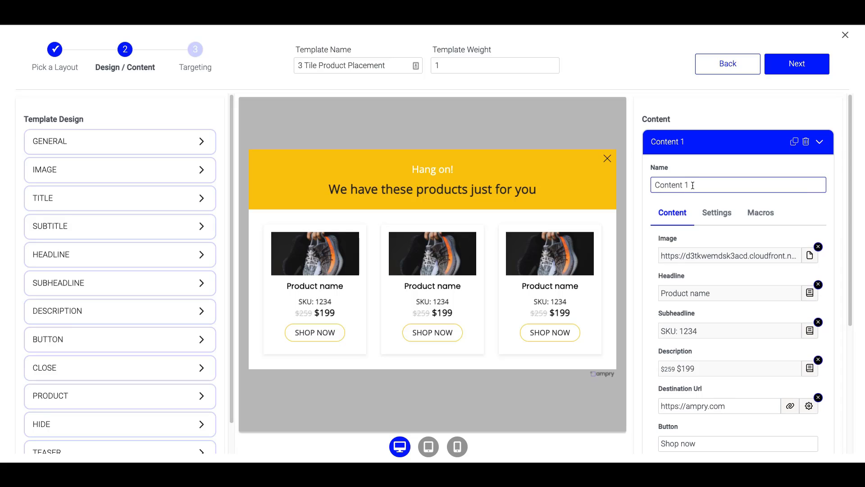
triple_click(693, 185)
type("beanie")
Step: Replace the content item's image with the black beanie picture from My Library
scroll(820, 207, "down", 2)
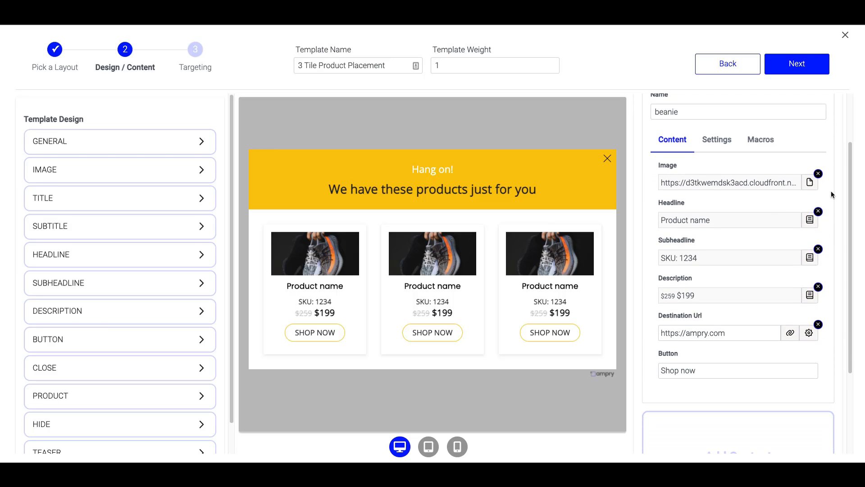
left_click(810, 182)
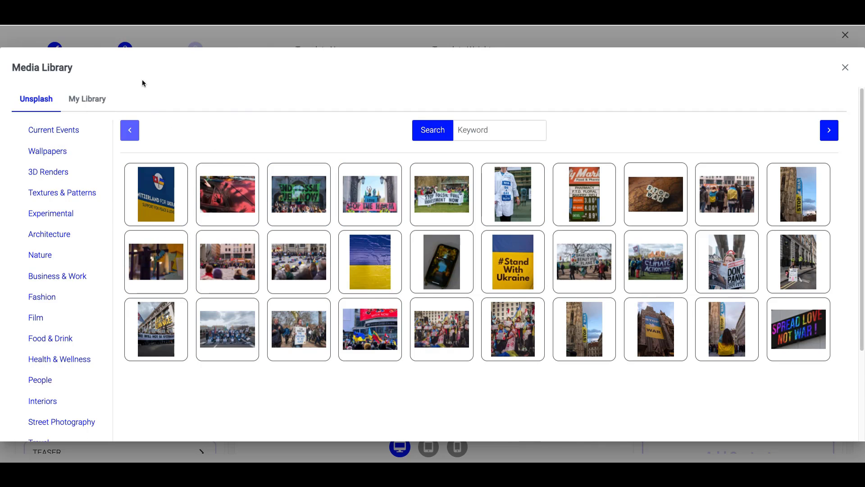
left_click(87, 101)
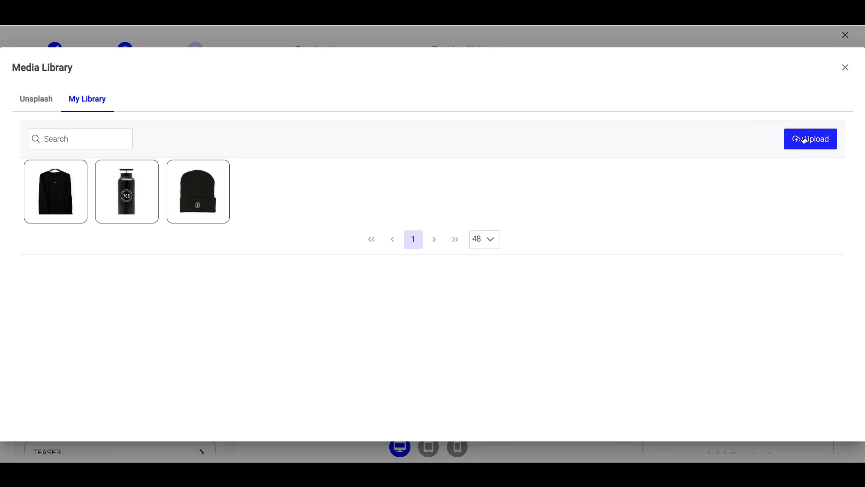
left_click(202, 194)
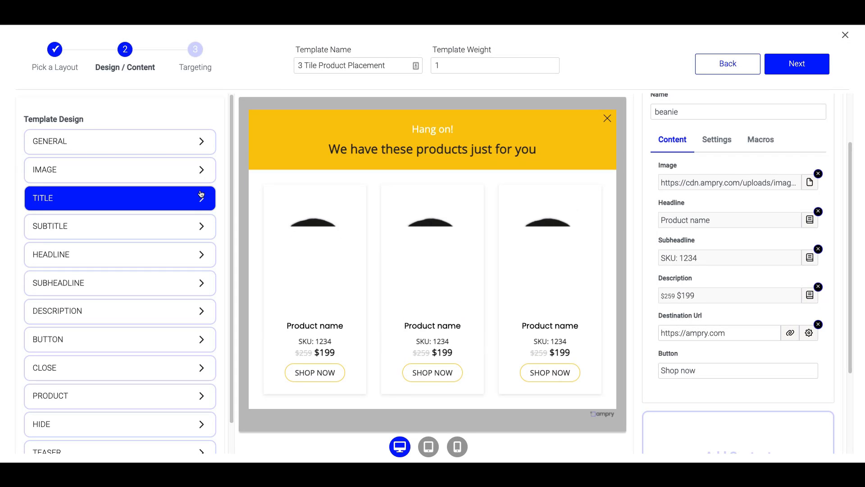
Step: Change the content item's headline to "Beanie" and clear its subheadline
left_click(717, 220)
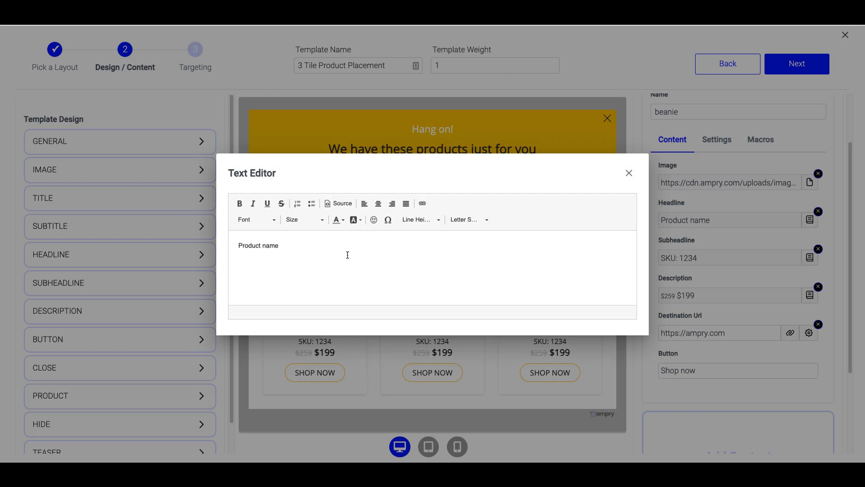
triple_click(345, 250)
type("Beanie")
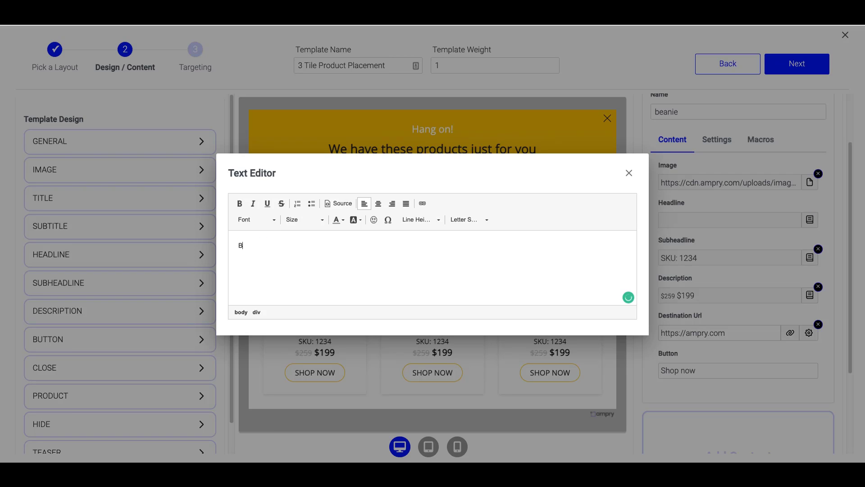
left_click(617, 376)
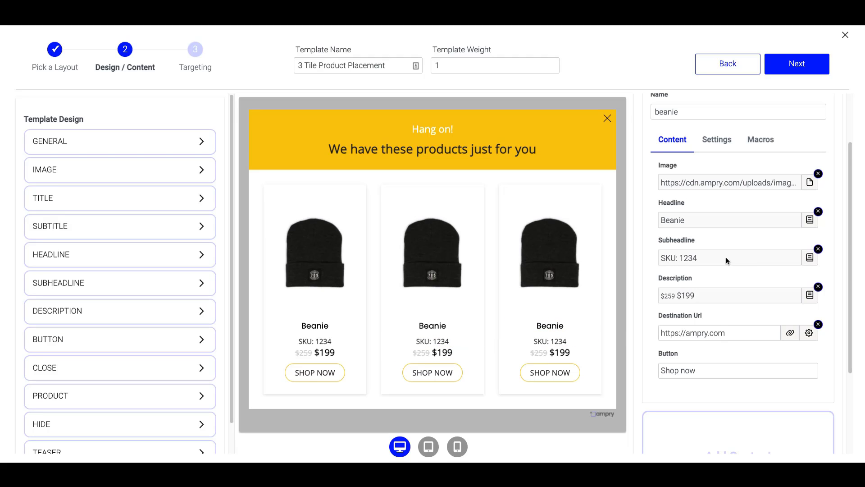
left_click(818, 249)
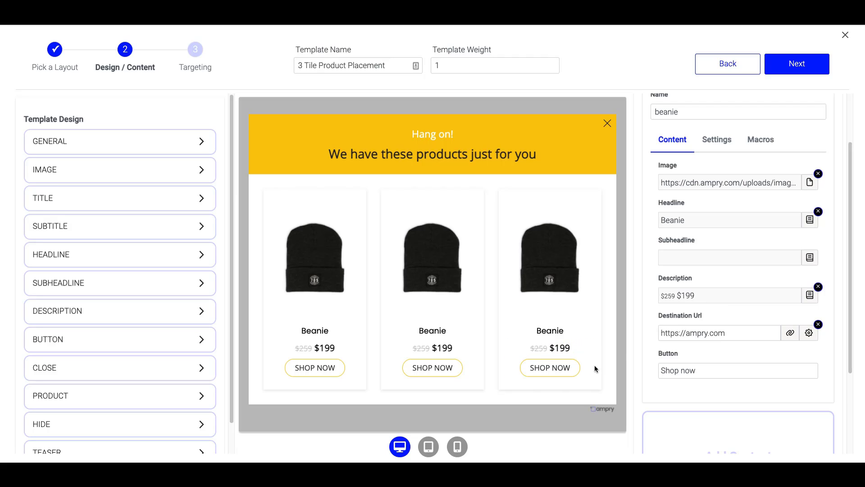
Step: Edit the content item's description so that it contains only the price $19.95
left_click(710, 294)
left_click(285, 243)
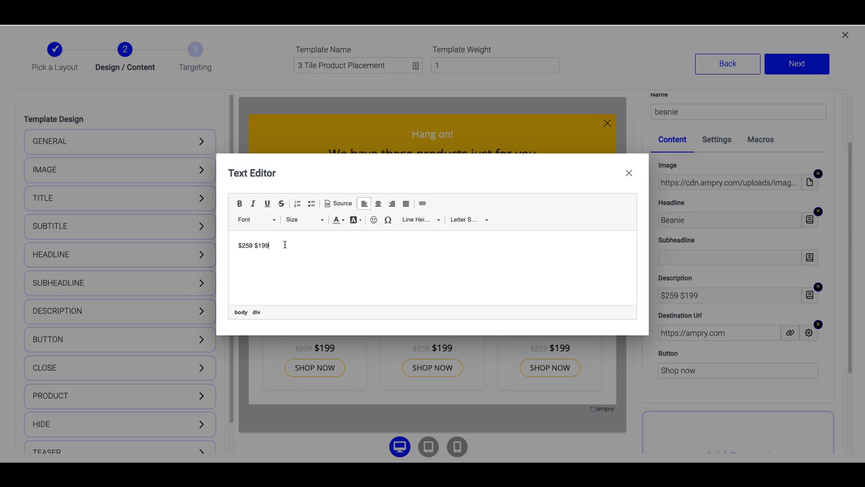
key("BackSpace")
type(".95")
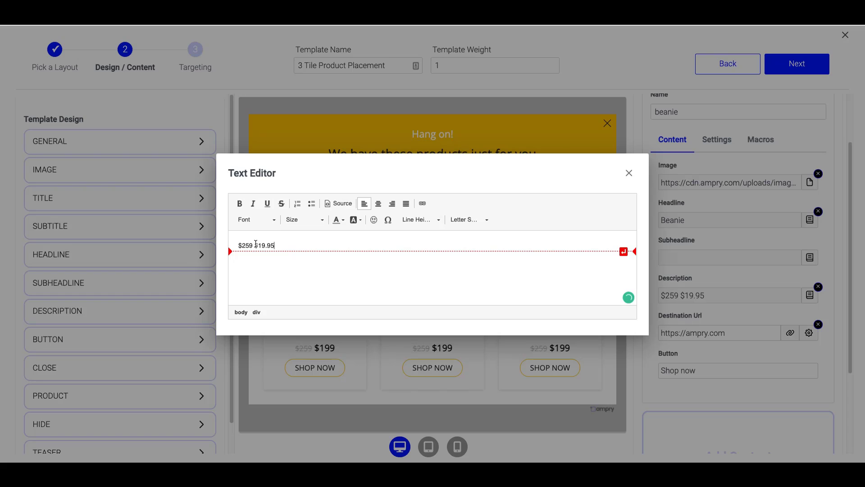
left_click(256, 245)
key("BackSpace")
key("BackSpace")
key("BackSpace")
key("BackSpace")
key("BackSpace")
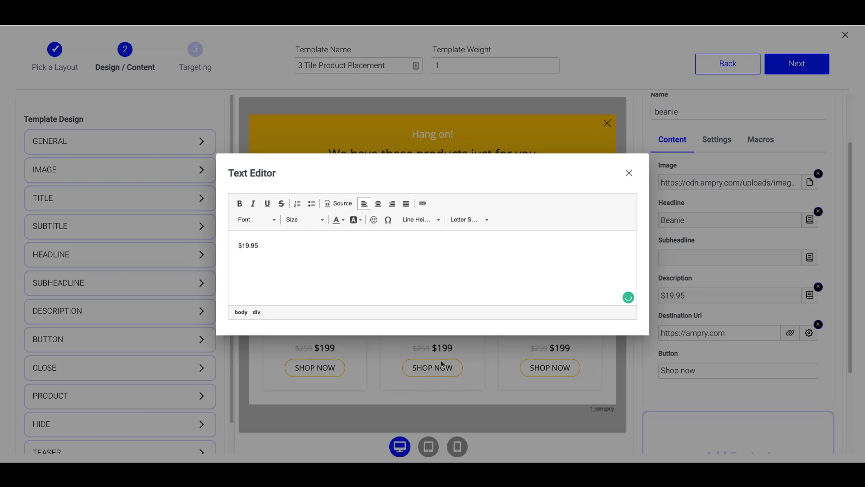
left_click(474, 358)
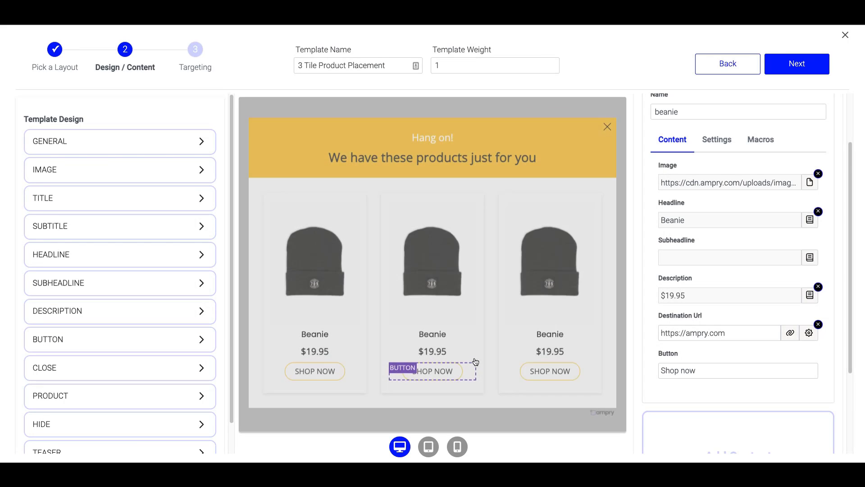
Step: Set the content item's button text to "Add to Cart"
left_click(722, 370)
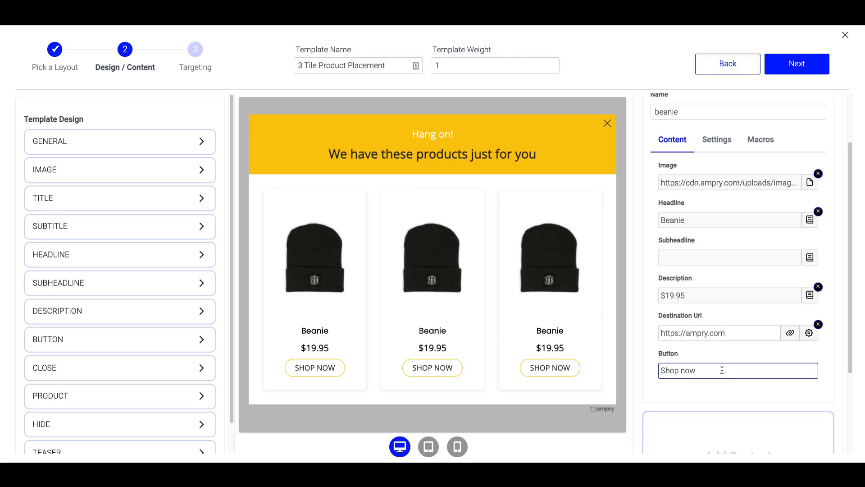
key("ctrl+shift+Left")
key("ctrl+shift+Left")
type("Add to Cart")
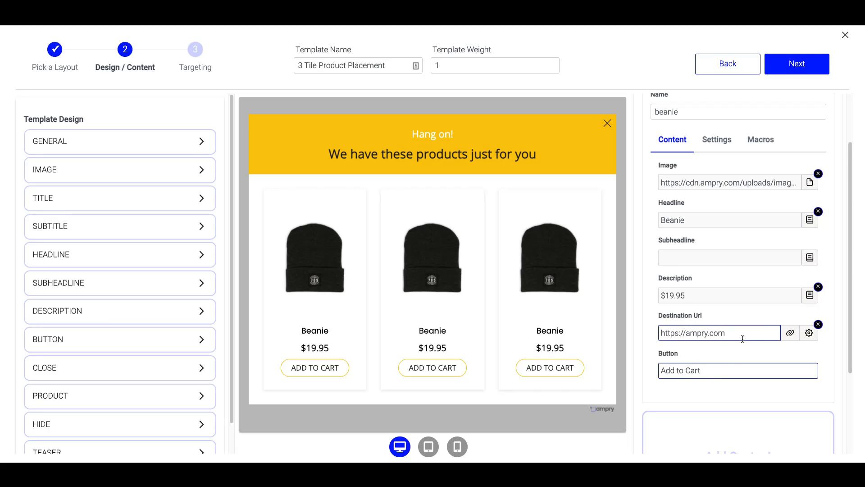
scroll(743, 338, "down", 1)
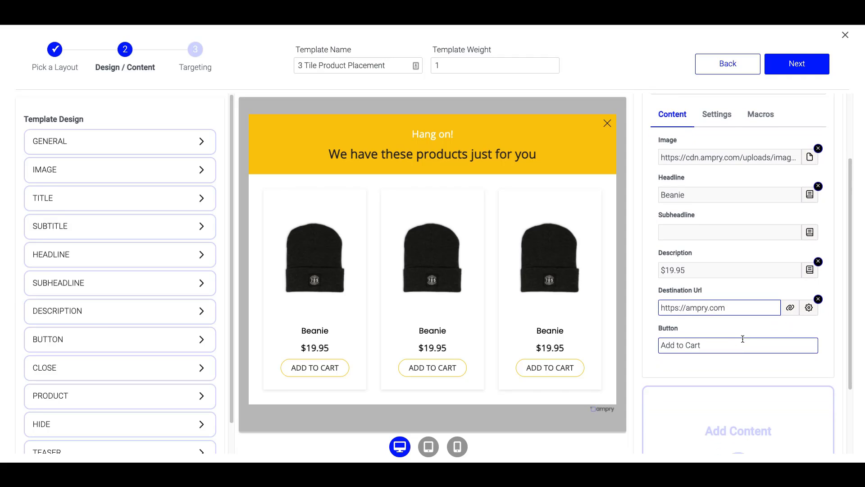
scroll(742, 338, "up", 2)
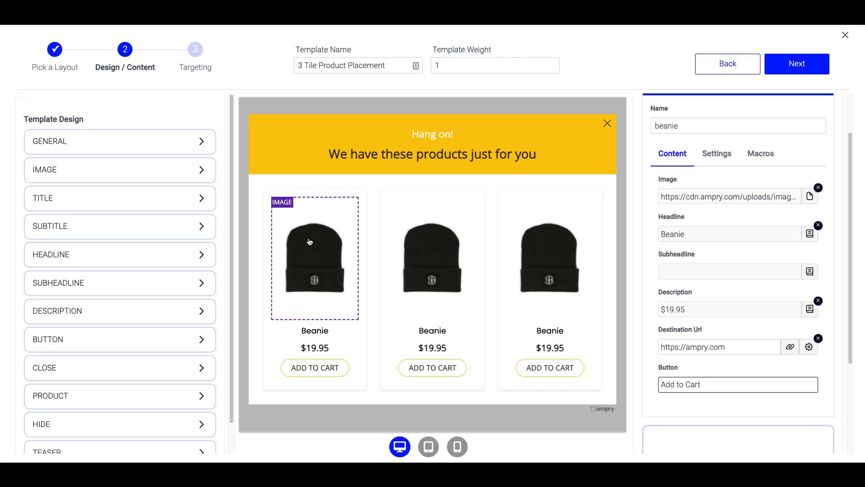
scroll(755, 235, "up", 1)
scroll(754, 234, "up", 3)
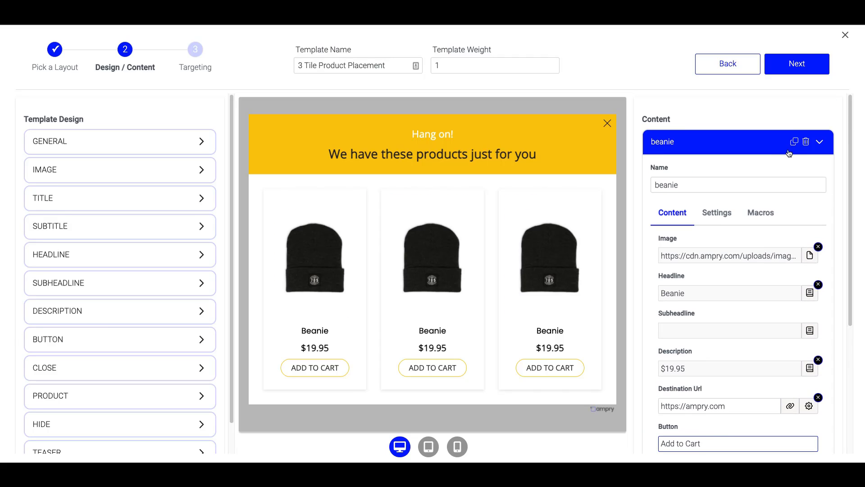
left_click(705, 146)
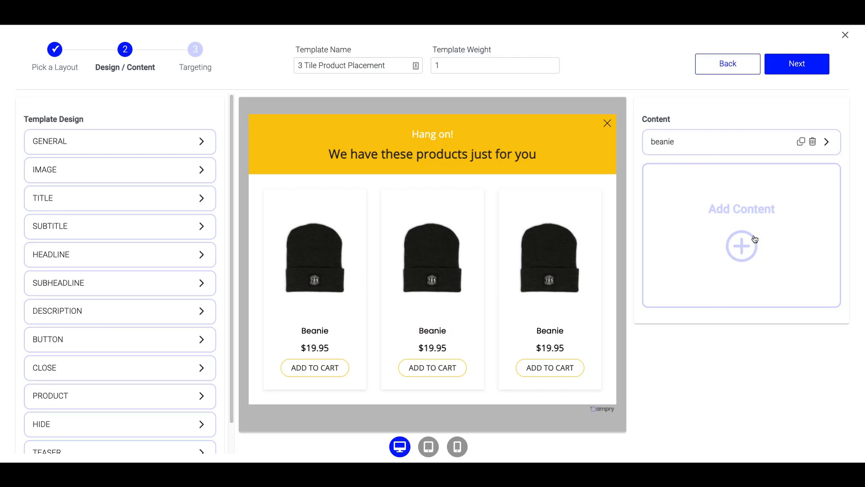
left_click(705, 147)
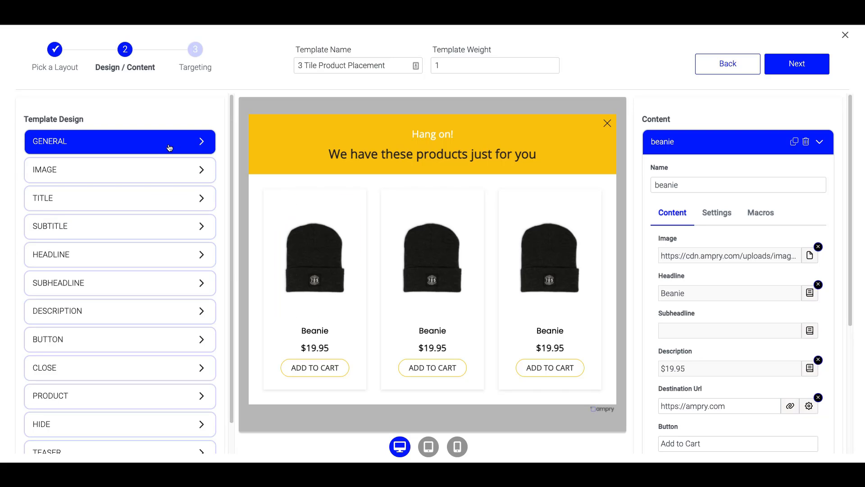
Step: Change the template's general top background color to the blue rgb(0,25,255)
left_click(194, 144)
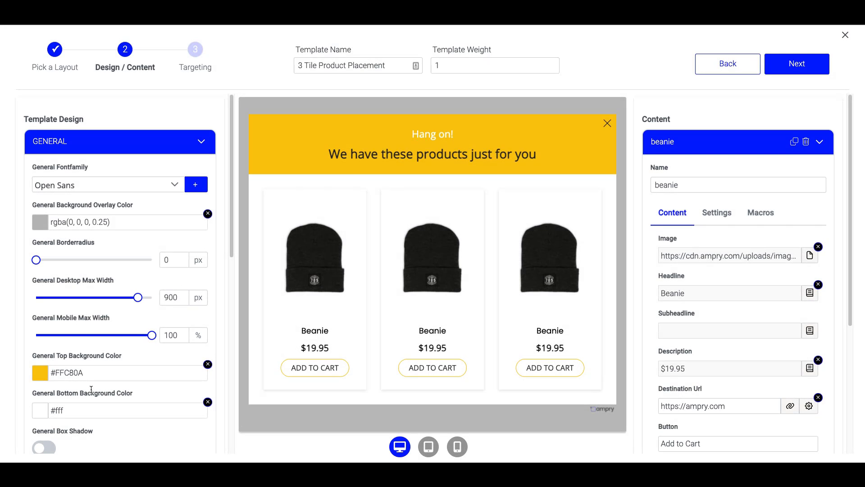
left_click(45, 376)
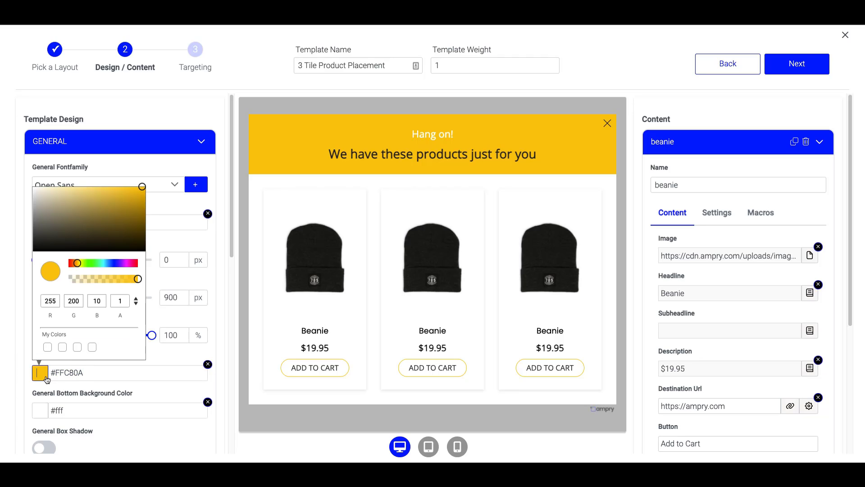
left_click(63, 347)
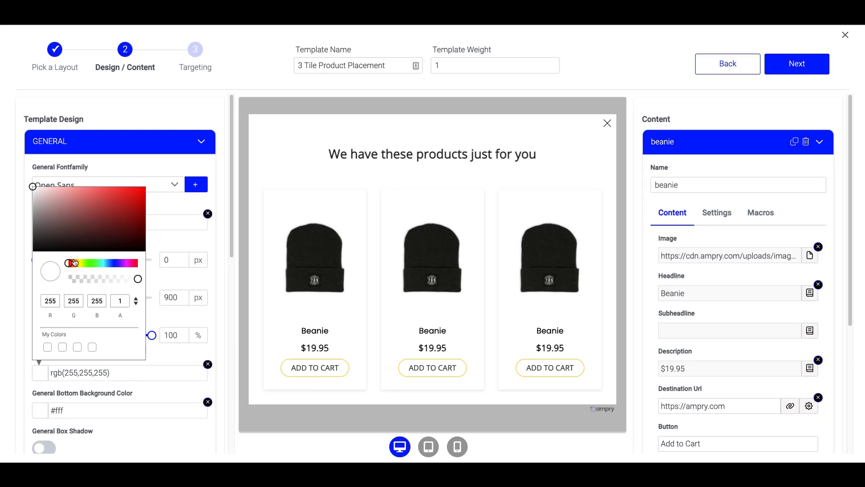
left_click_drag(72, 264, 116, 264)
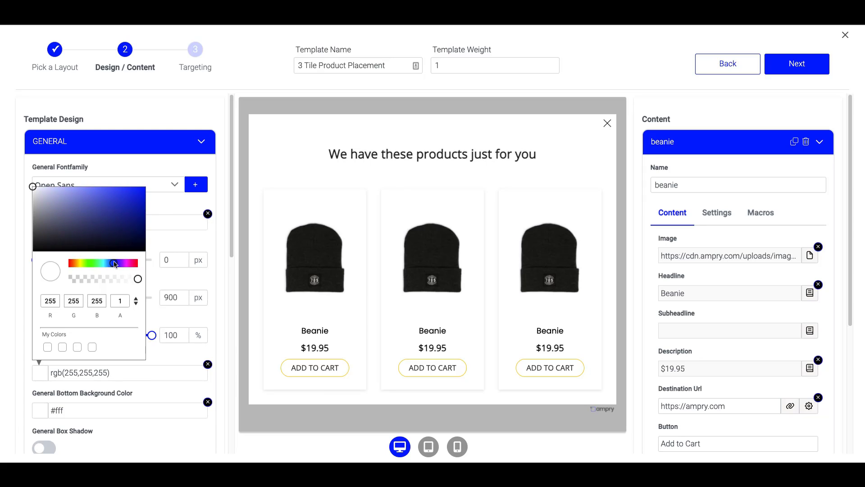
left_click_drag(121, 198, 149, 186)
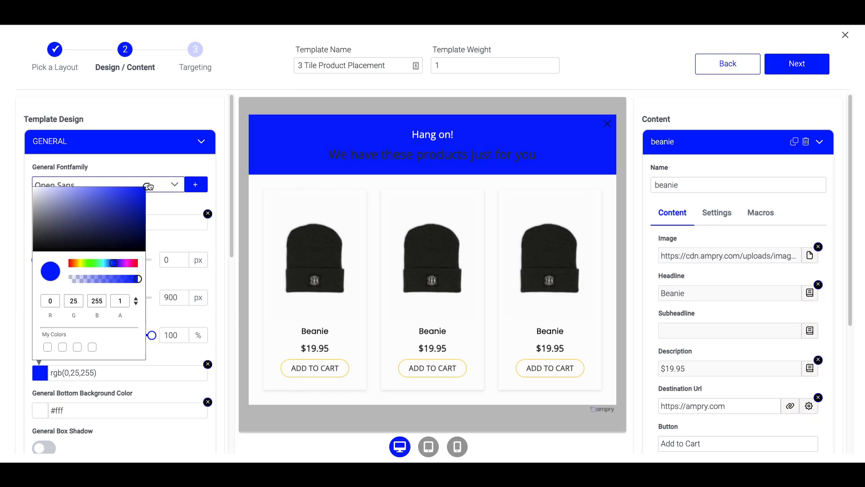
left_click(199, 202)
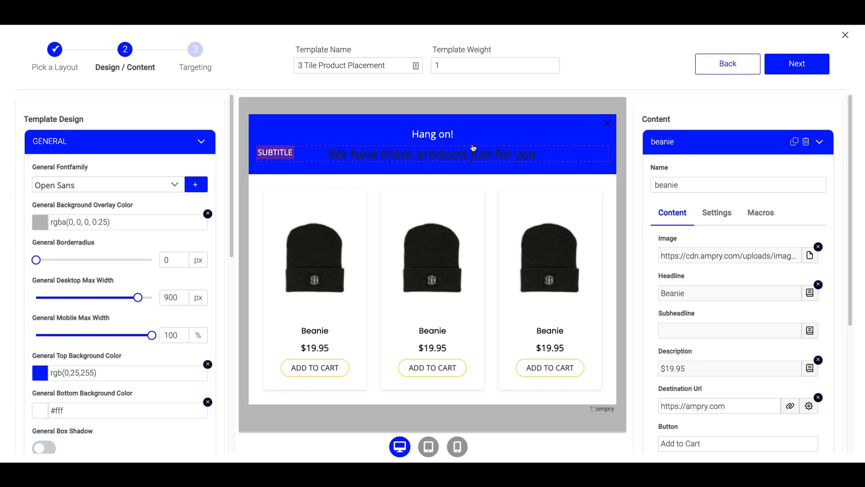
Step: Set the pop-up title's font to Poppins and its font size to 28 px
left_click(436, 138)
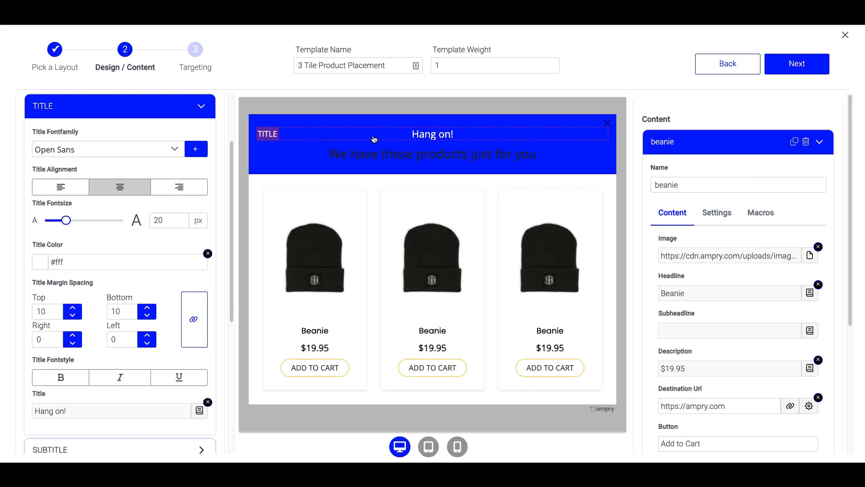
left_click(174, 149)
type("popp")
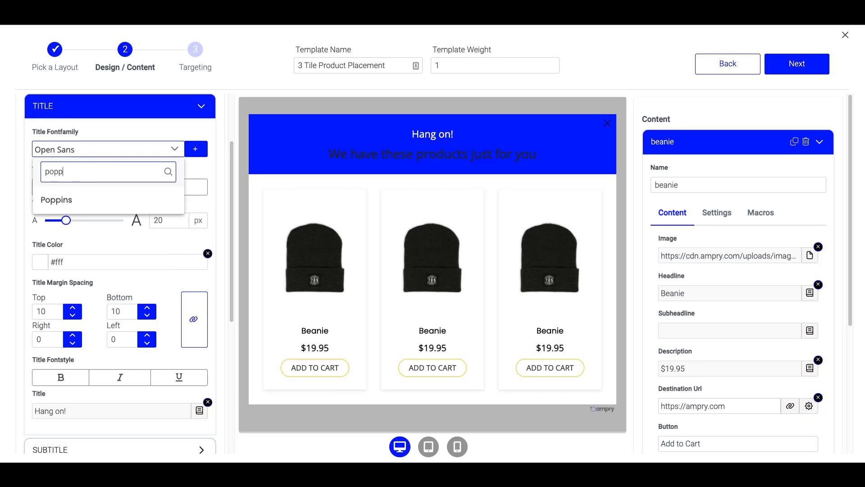
left_click(66, 204)
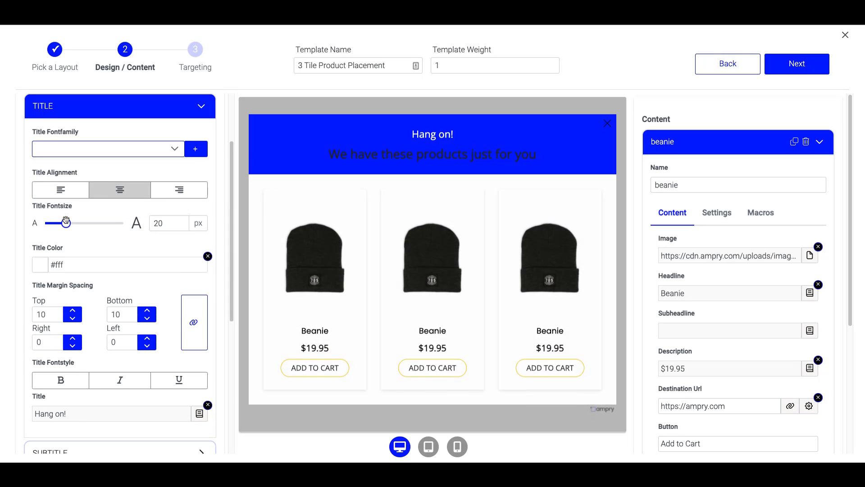
left_click_drag(66, 223, 81, 223)
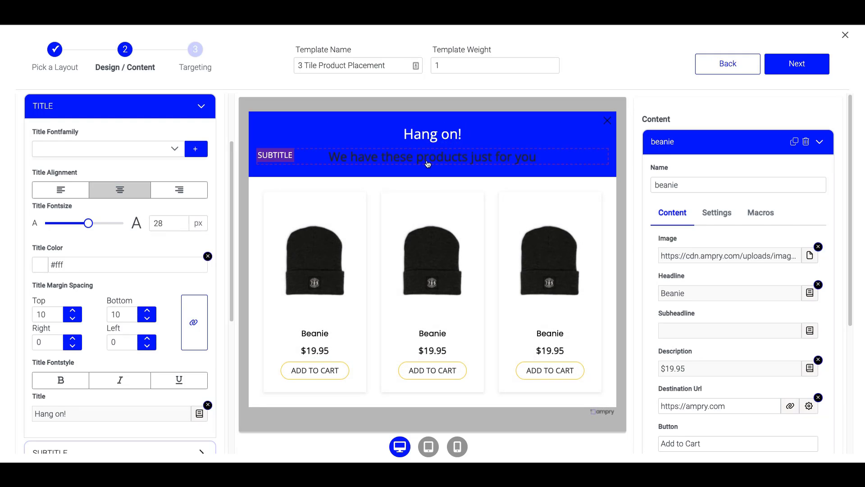
Step: Set the pop-up subtitle's color to white, #fff
left_click(429, 159)
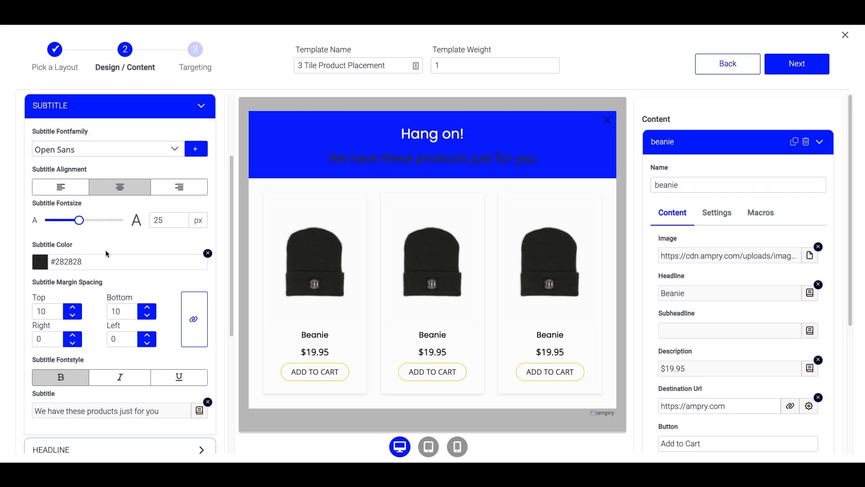
double_click(91, 260)
type("fff")
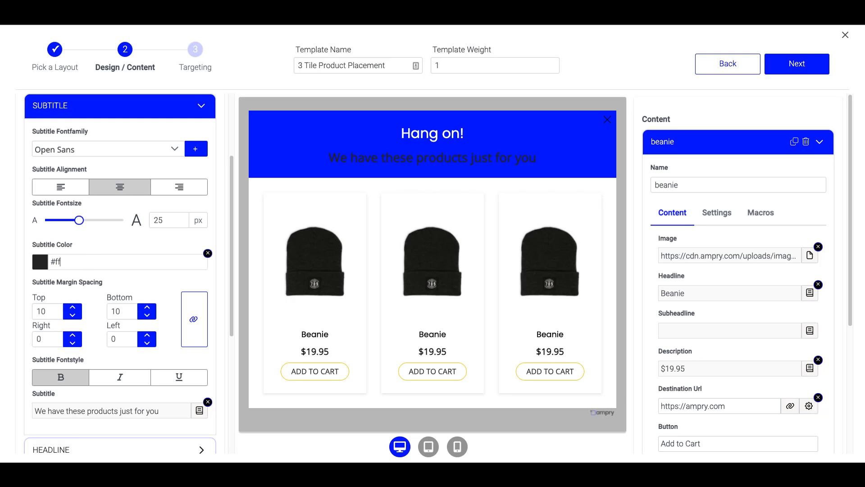
Step: Set the subtitle's font to Poppins and reduce its font size to 20 px
left_click(175, 149)
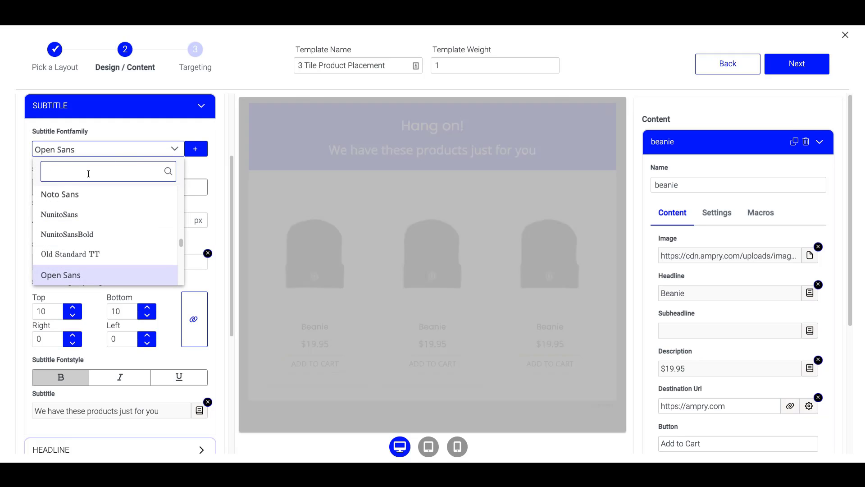
type("pop")
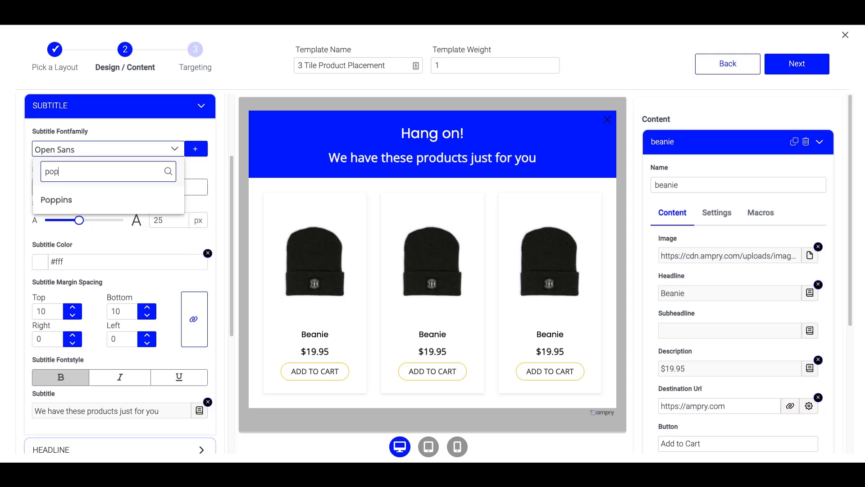
left_click(100, 198)
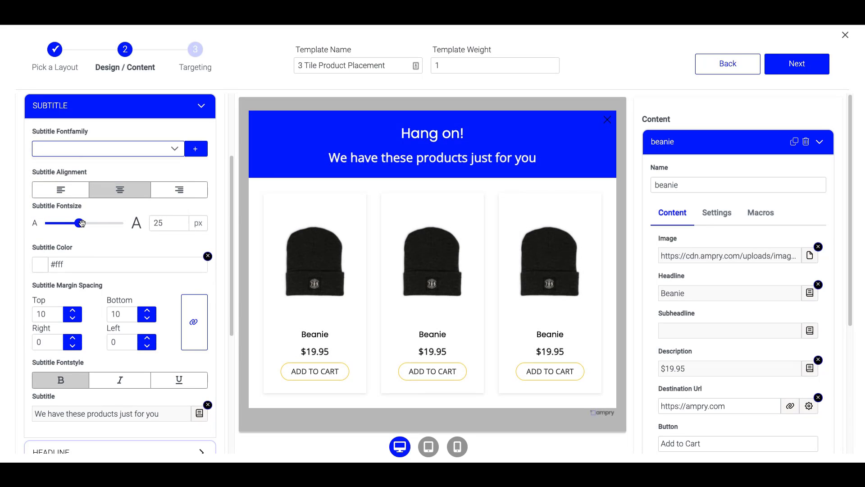
left_click_drag(80, 222, 67, 222)
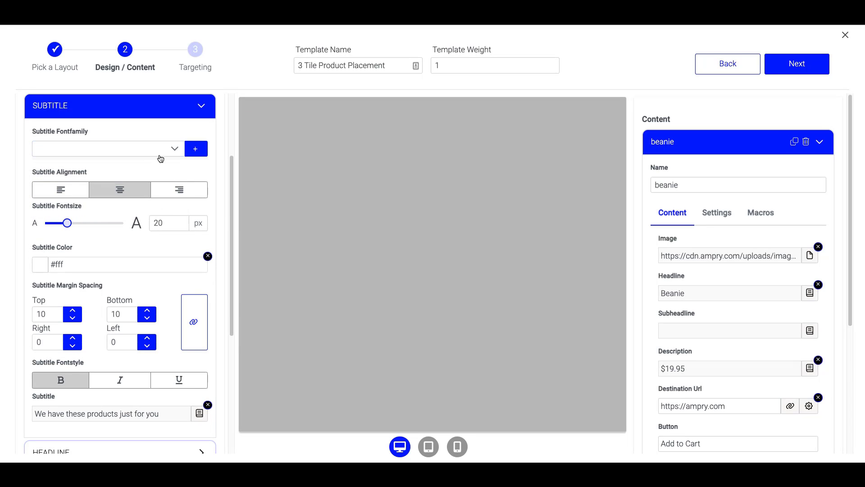
Step: Replace the pop-up's title text with "Before you go"
scroll(117, 260, "down", 4)
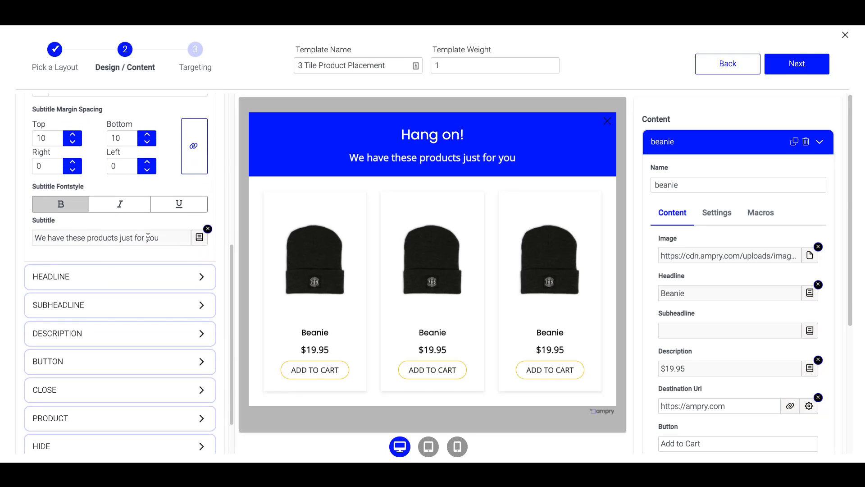
scroll(148, 238, "up", 7)
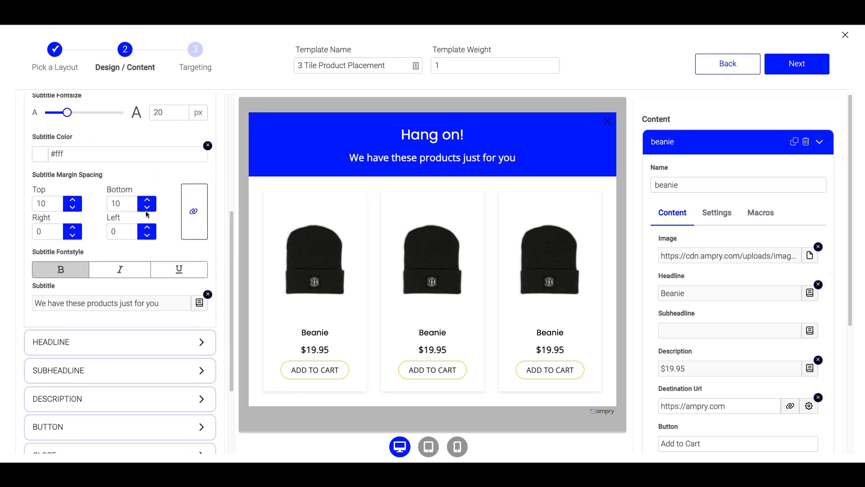
left_click(416, 132)
left_click(69, 383)
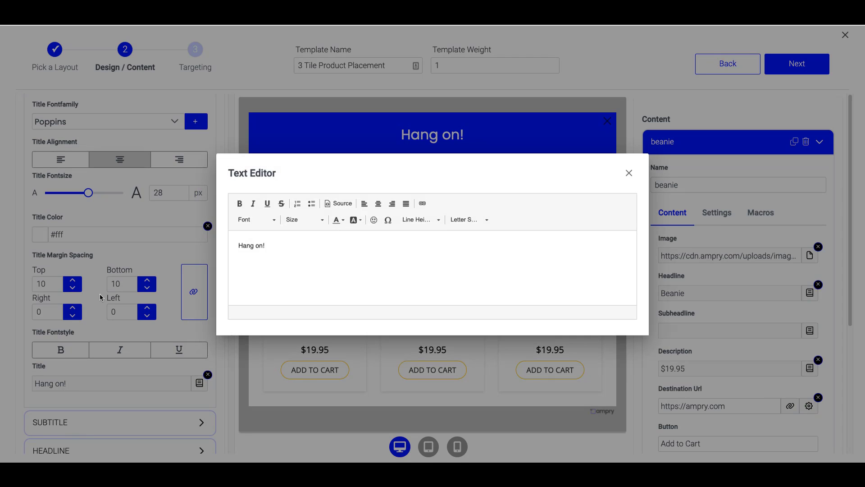
triple_click(279, 254)
type("Before you go")
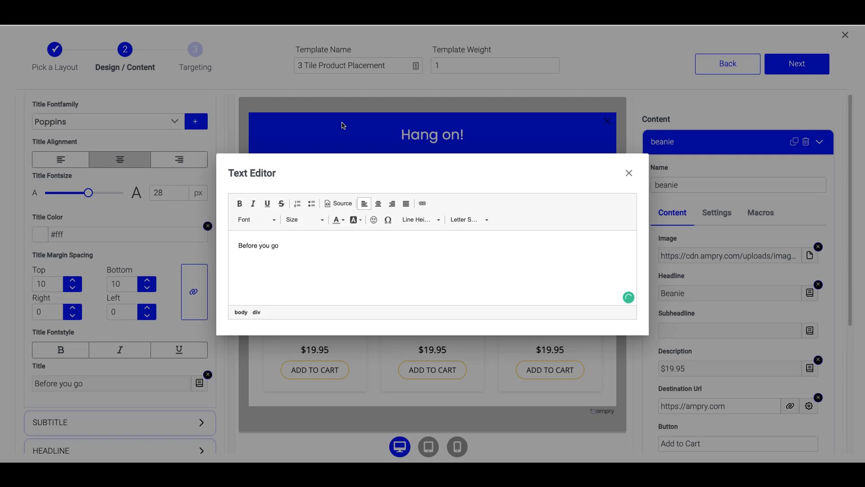
left_click(311, 134)
Step: Replace the pop-up's subtitle text with "we think you'll love these products"
left_click(411, 160)
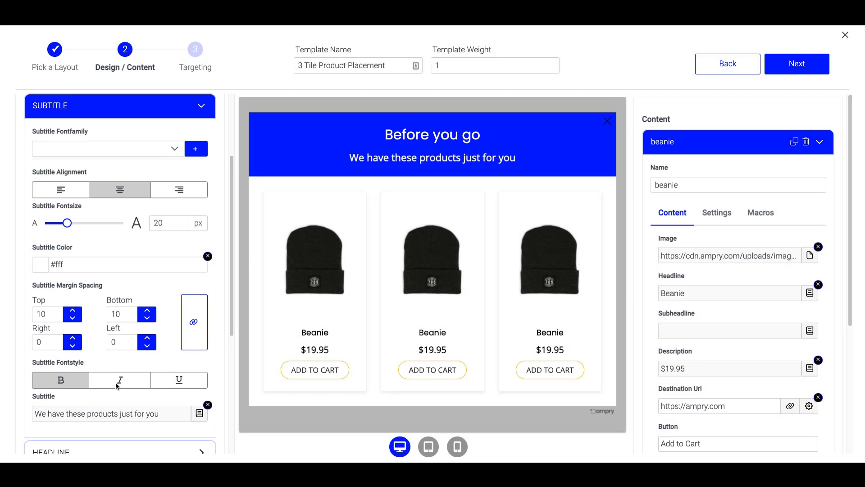
left_click(101, 414)
triple_click(293, 245)
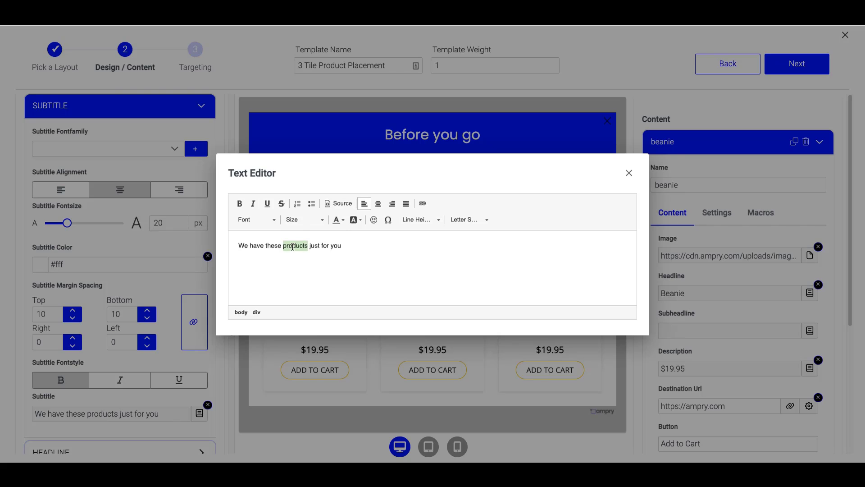
type("we think yo")
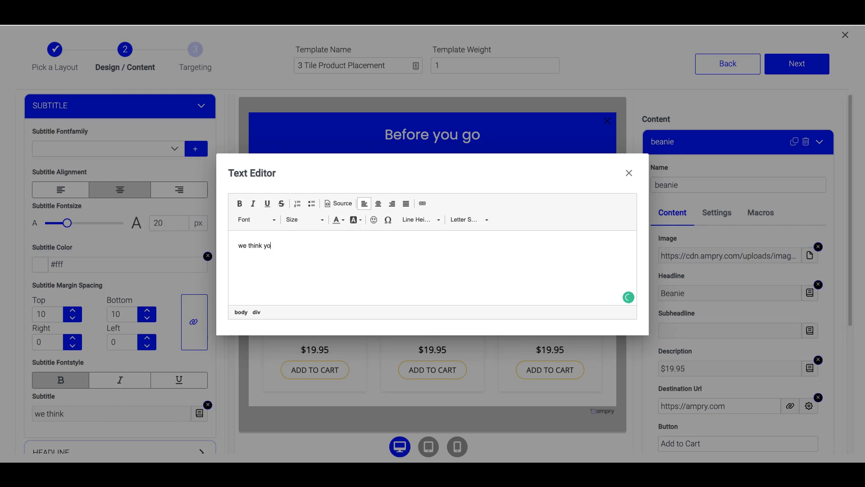
type("u'll love these ")
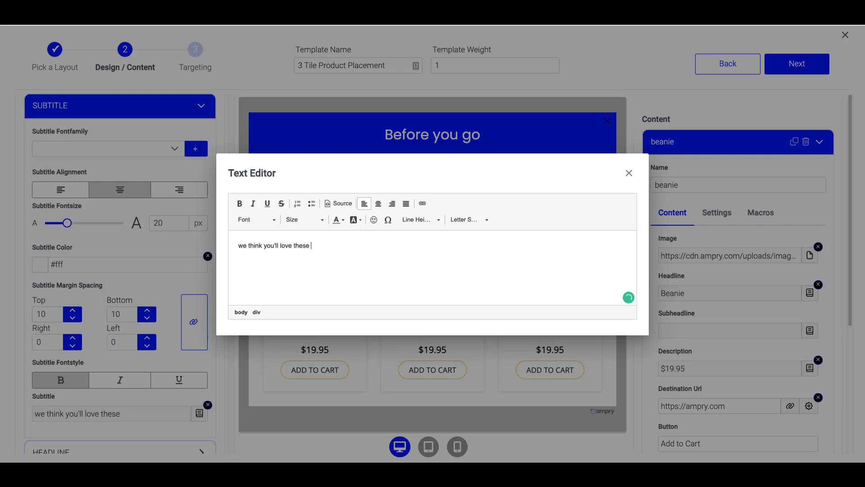
type("products")
left_click(201, 360)
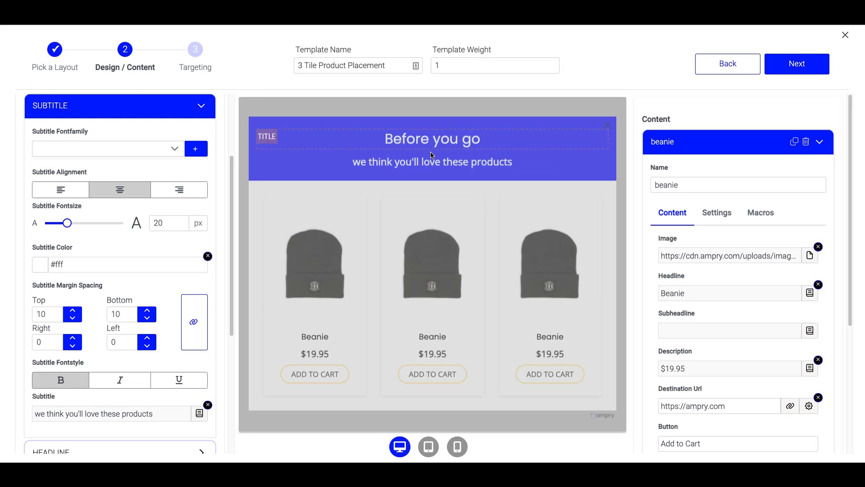
left_click(317, 337)
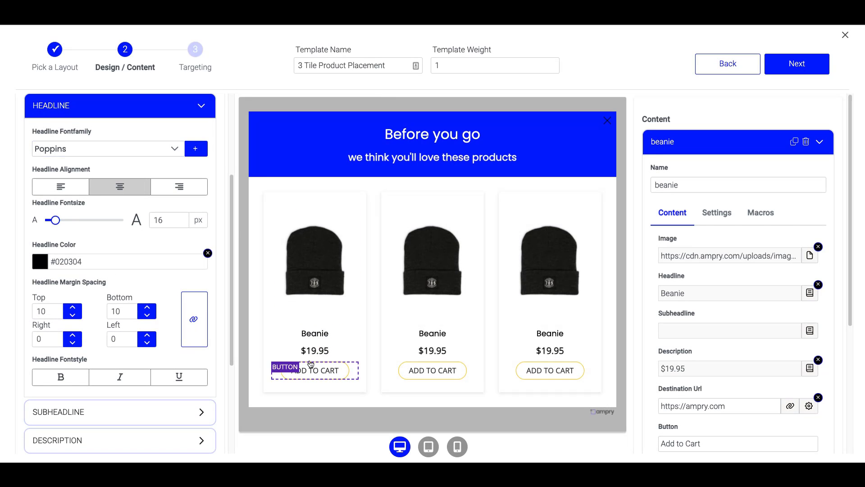
left_click(322, 352)
scroll(98, 297, "down", 1)
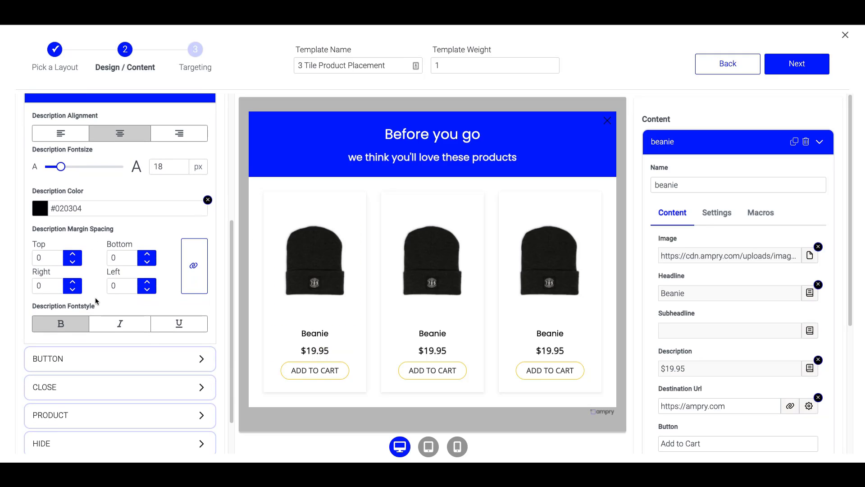
Step: Change the border color of the product tiles' buttons to the blue rgb(49,10,255)
left_click(317, 372)
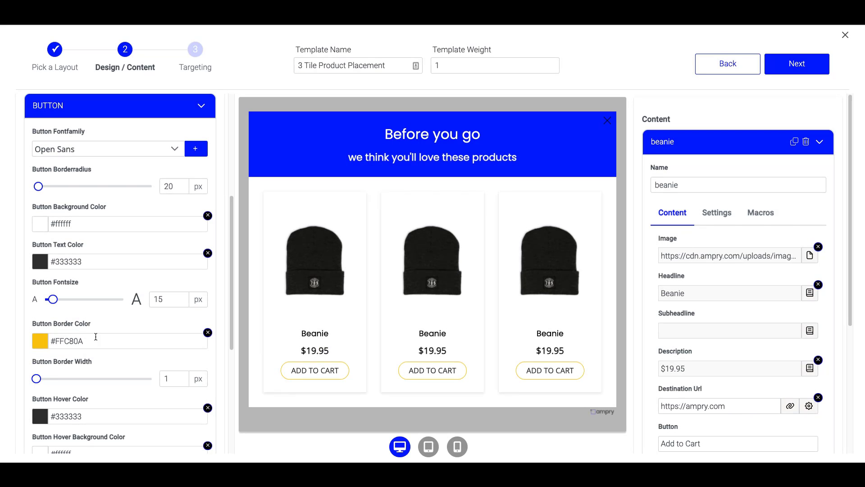
double_click(90, 339)
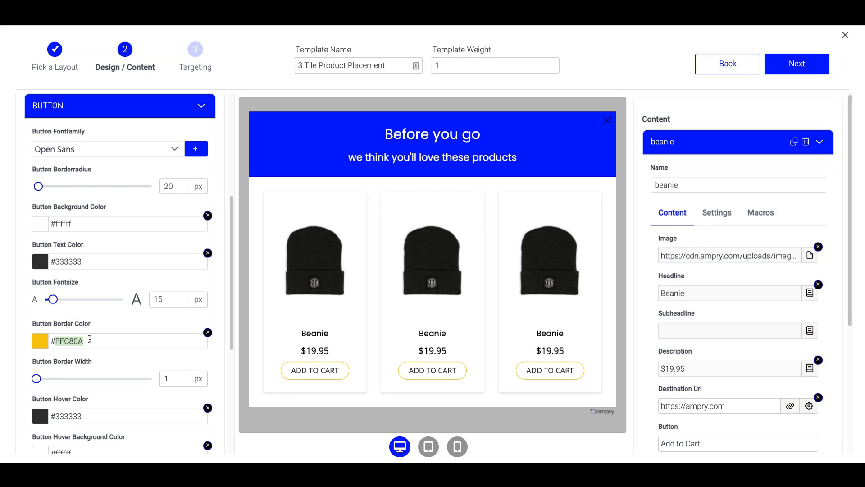
left_click(40, 340)
left_click(116, 233)
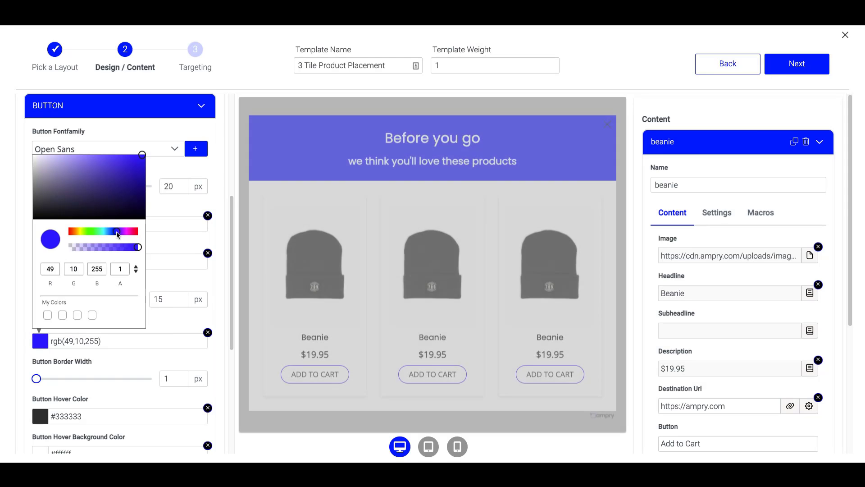
left_click(161, 315)
Step: Copy the button's border color rgb(49,10,255) into its background color
scroll(99, 298, "down", 1)
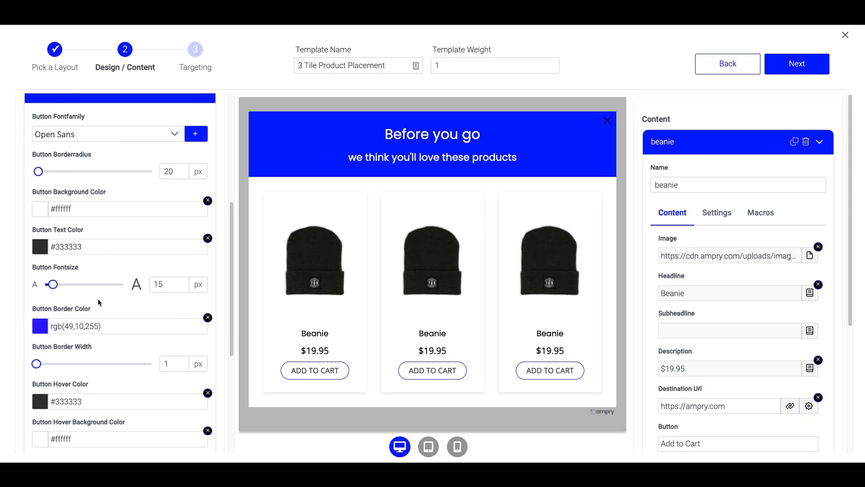
double_click(85, 188)
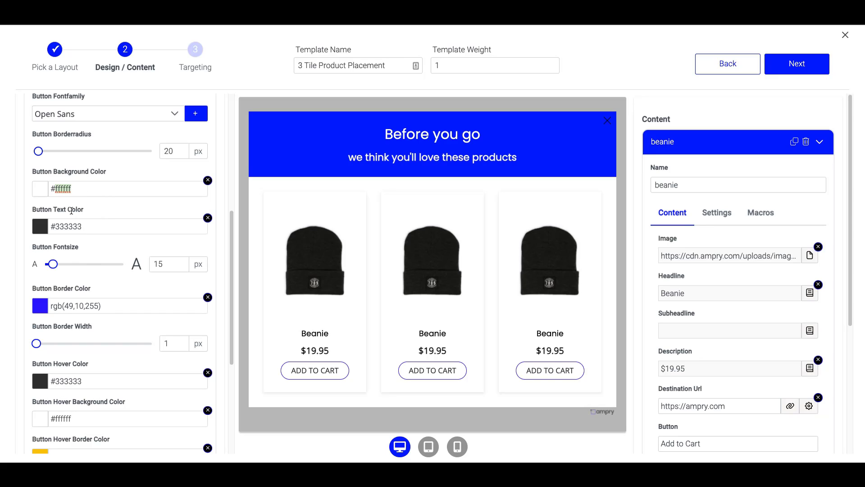
triple_click(108, 304)
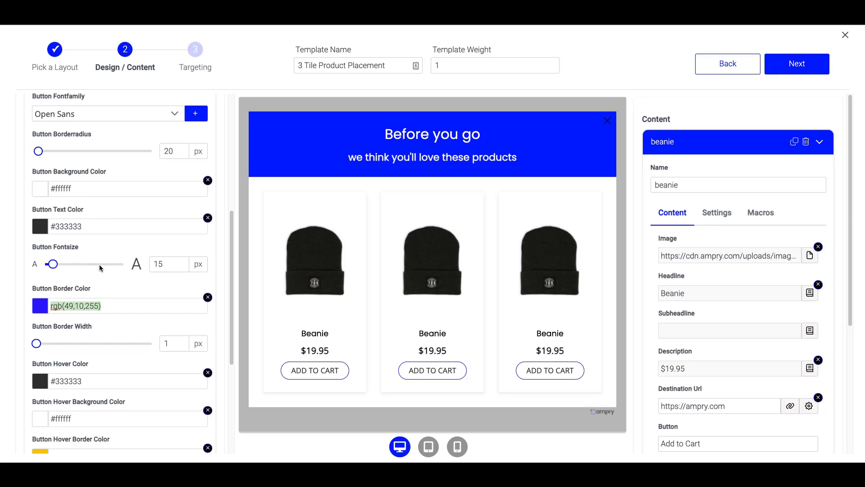
key("ctrl+c")
triple_click(75, 188)
key("ctrl+v")
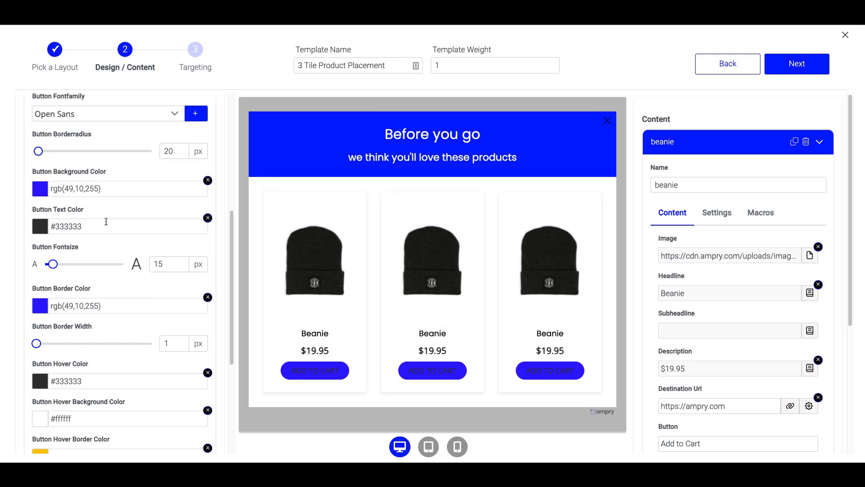
Step: Set the button's text color to white, #fff
triple_click(102, 227)
double_click(102, 227)
type("fff")
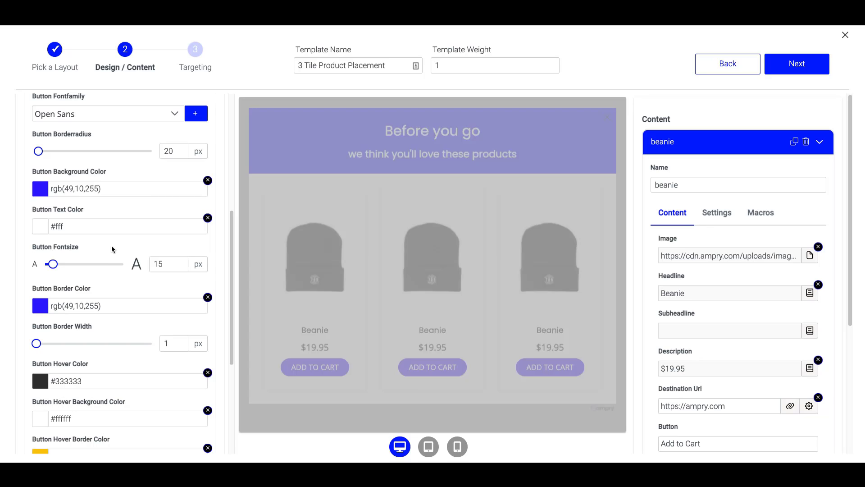
Step: Set the tile buttons' font size to 18 px and choose Poppins as their font family
left_click_drag(54, 264, 62, 263)
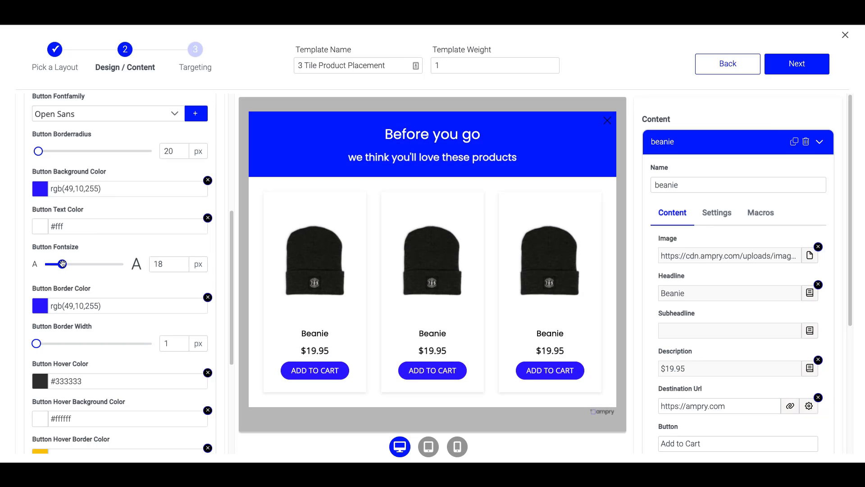
scroll(131, 203, "up", 1)
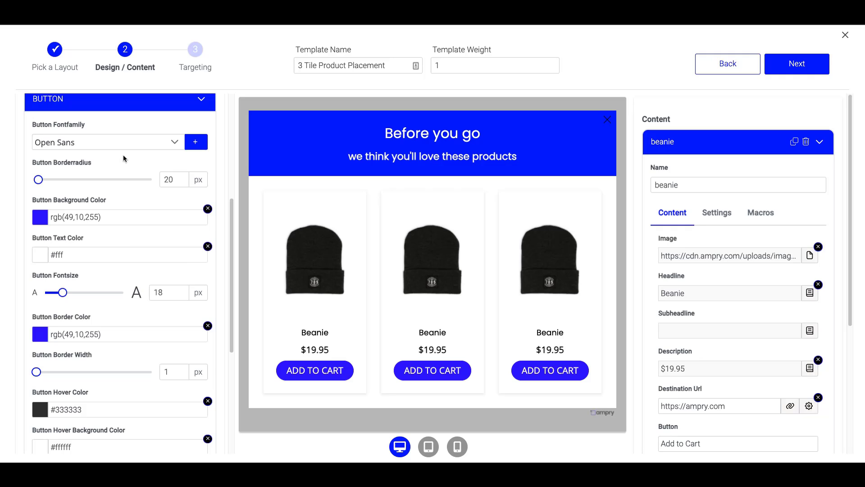
left_click(171, 142)
type("po")
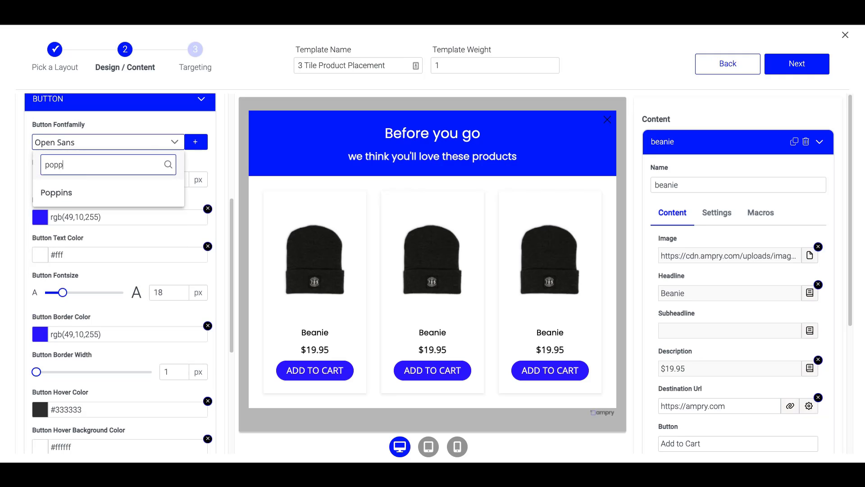
type("pp")
left_click(90, 192)
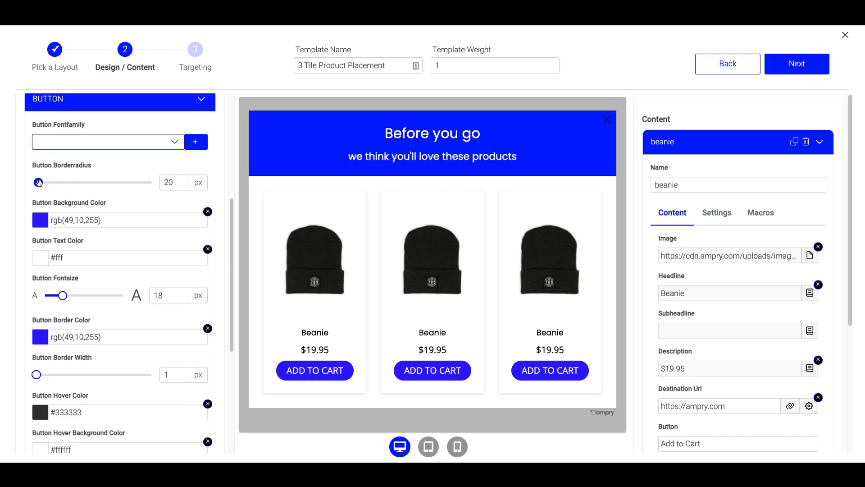
Step: Square off the tile buttons' corners by setting their border radius to 0 px
left_click_drag(39, 182, 26, 183)
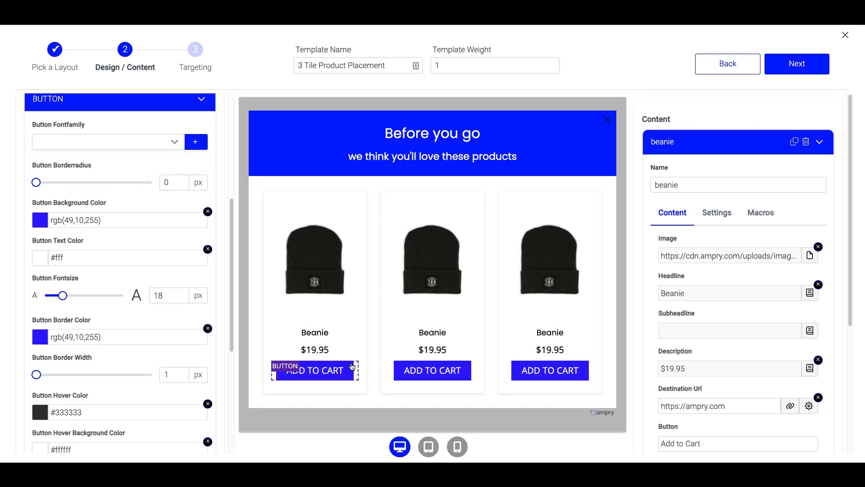
scroll(179, 332, "down", 5)
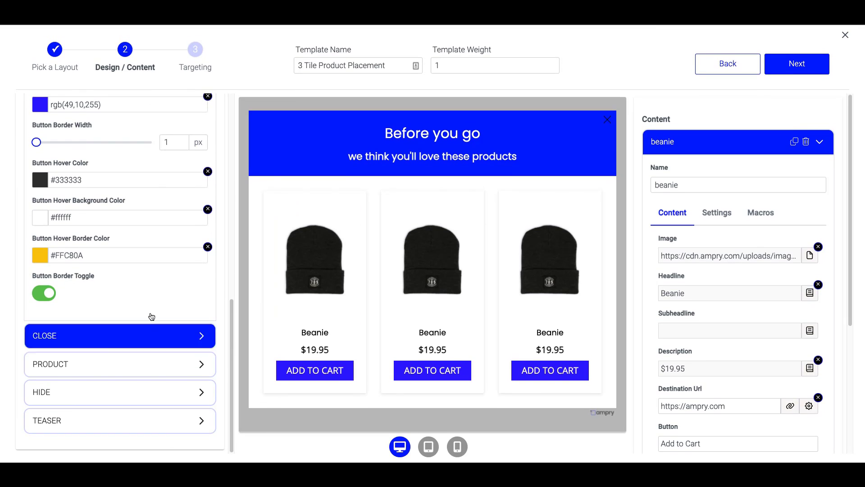
scroll(152, 316, "up", 5)
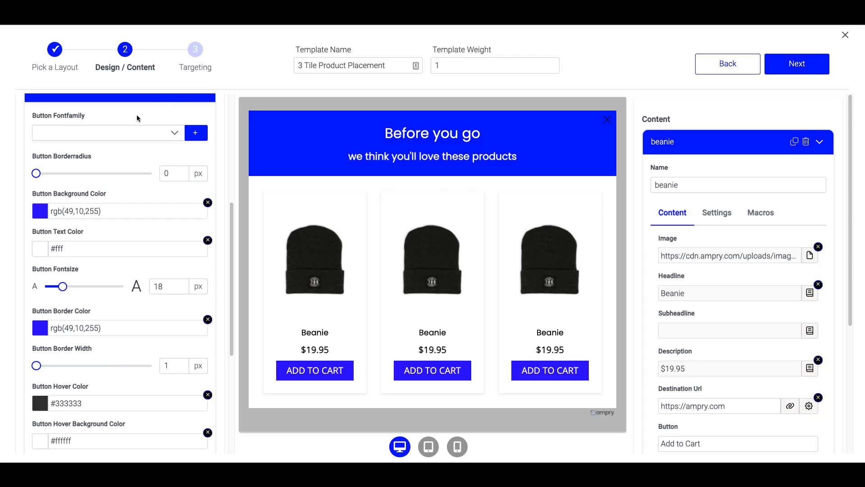
Step: Preview the pop-up on tablet and mobile, and set the subtitle's font size to 16 px
left_click(429, 447)
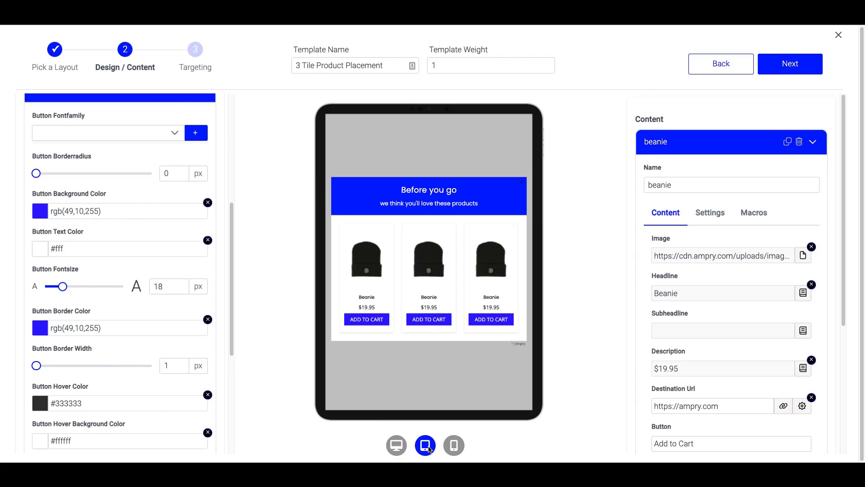
left_click(455, 445)
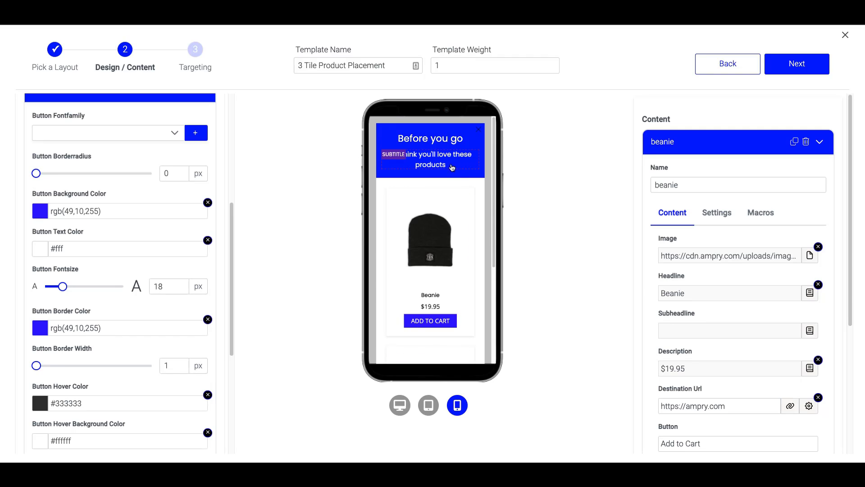
left_click(446, 166)
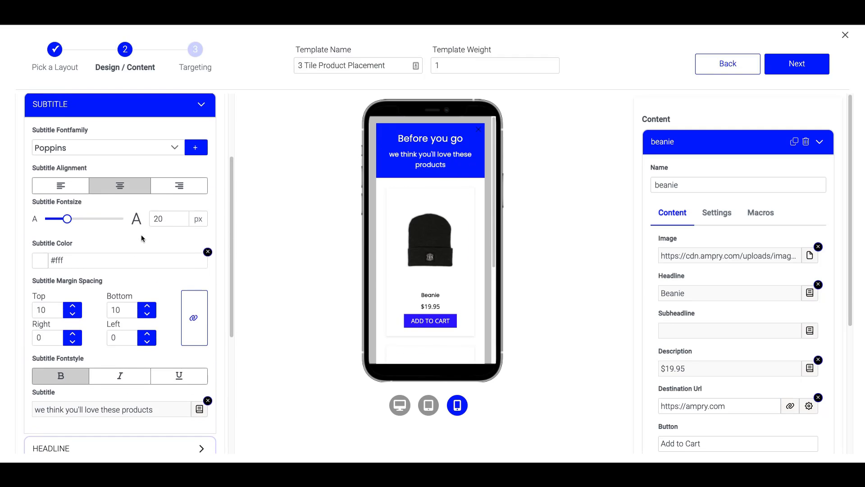
left_click(65, 220)
left_click_drag(65, 219, 57, 220)
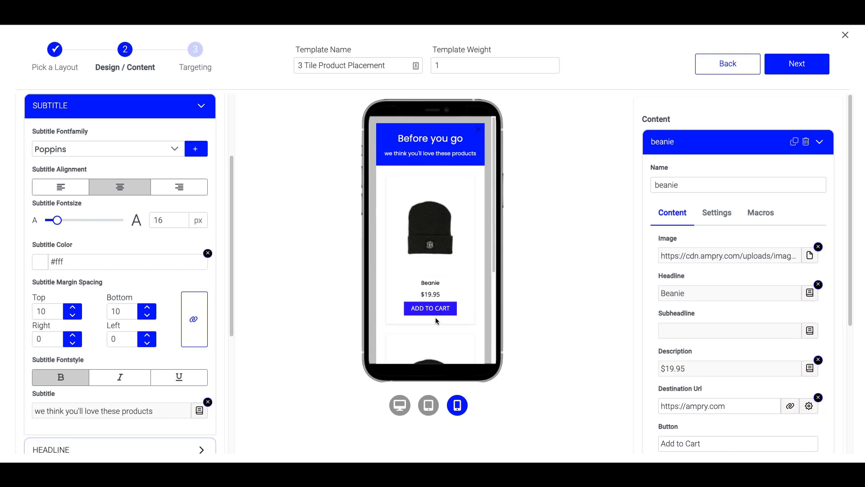
Step: Look through the product tiles in the mobile preview, then proceed through targeting without adding conditions and create the template
scroll(436, 320, "down", 3)
scroll(436, 321, "up", 3)
left_click(801, 69)
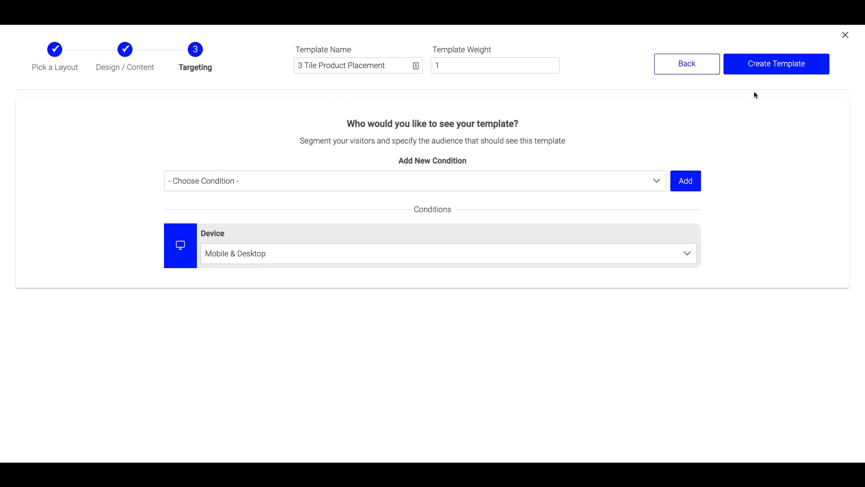
left_click(780, 71)
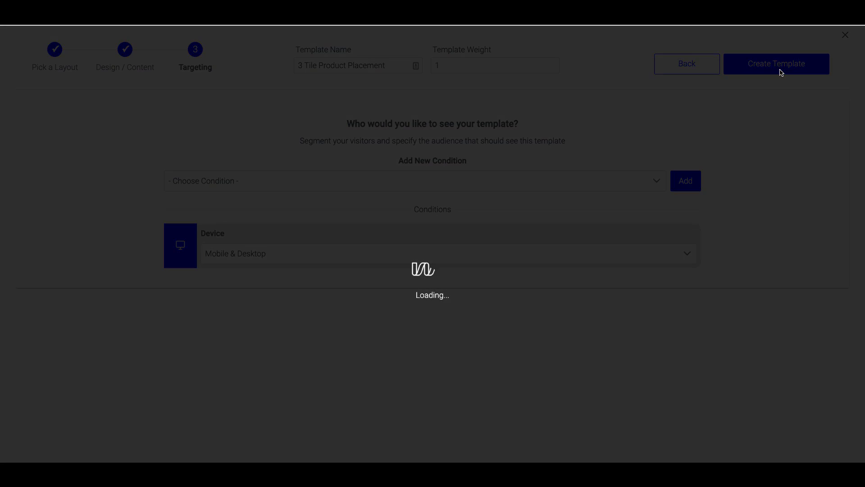